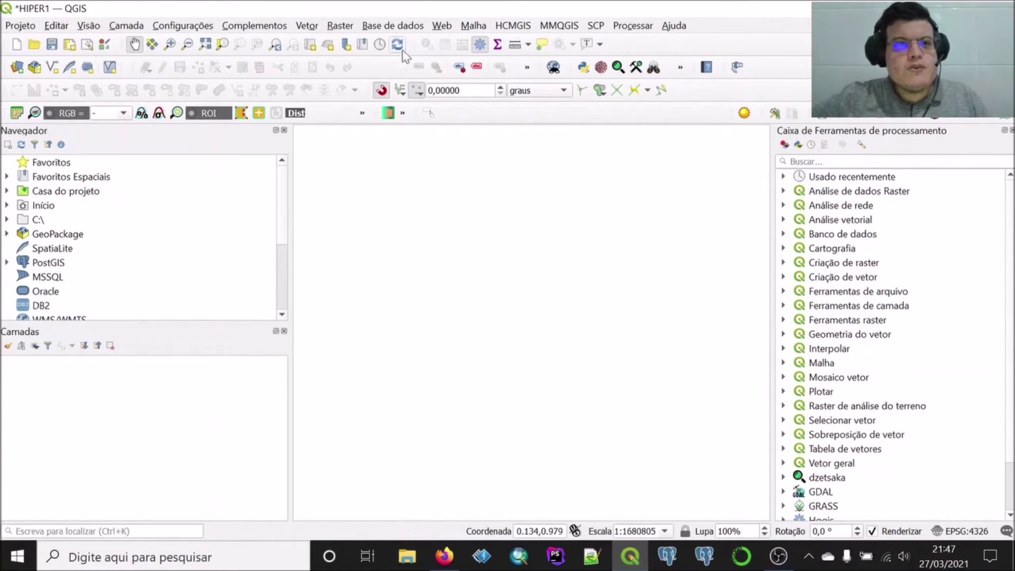
# Start a new PostGIS connection from the Browser's PostGIS entry
pyautogui.click(383, 27)
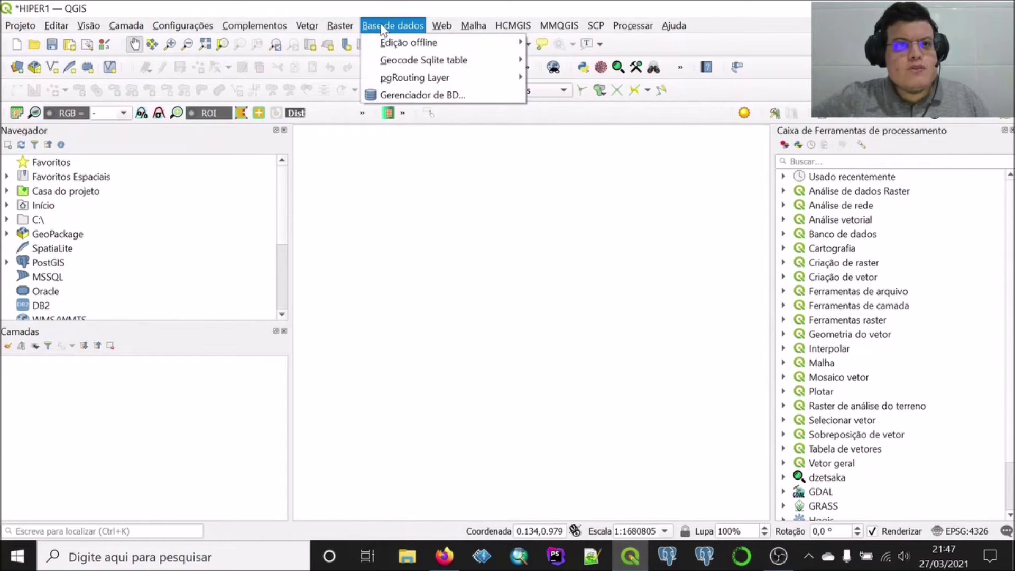
pyautogui.click(389, 6)
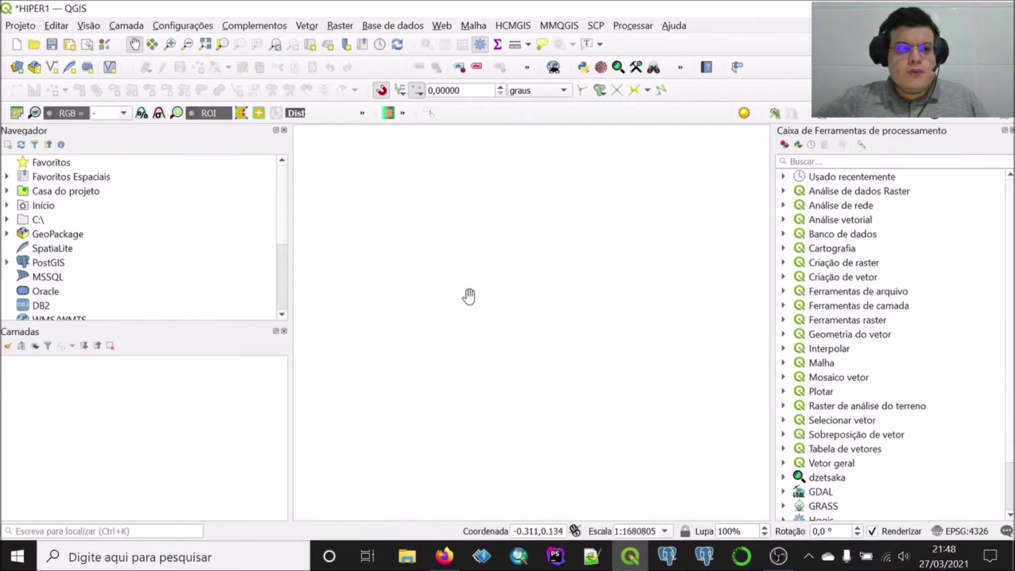
pyautogui.rightClick(49, 263)
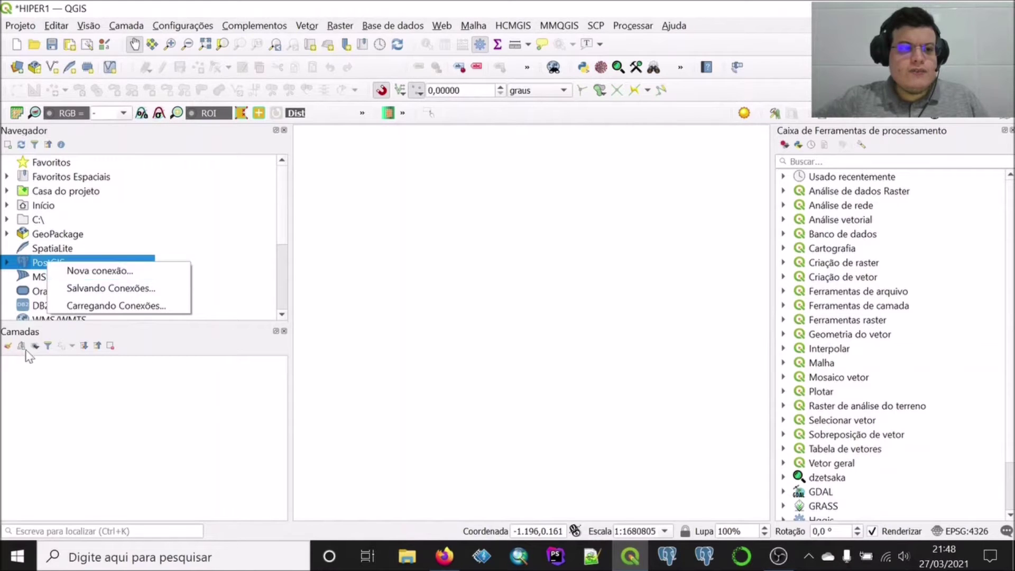
pyautogui.click(27, 369)
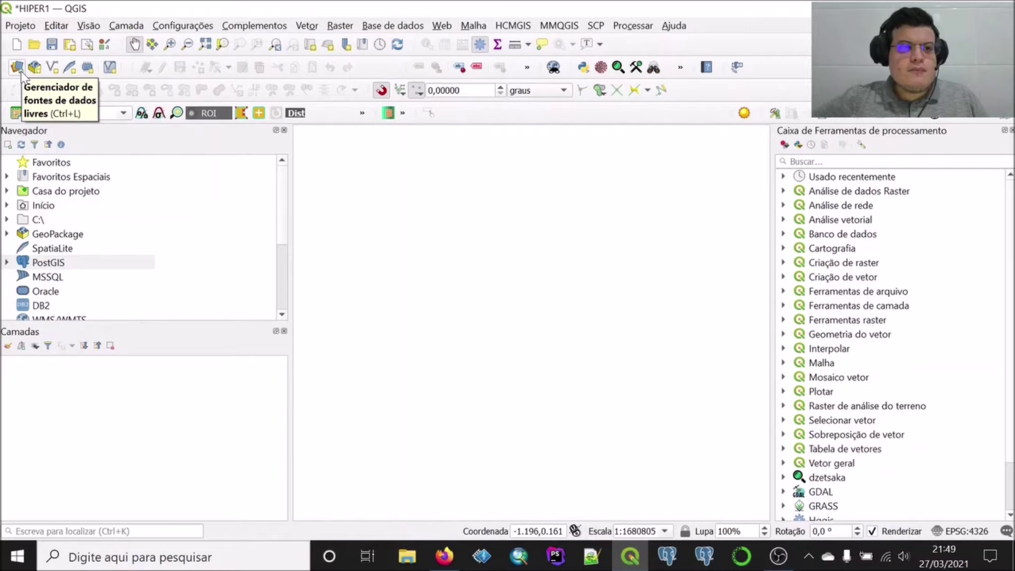
pyautogui.rightClick(41, 264)
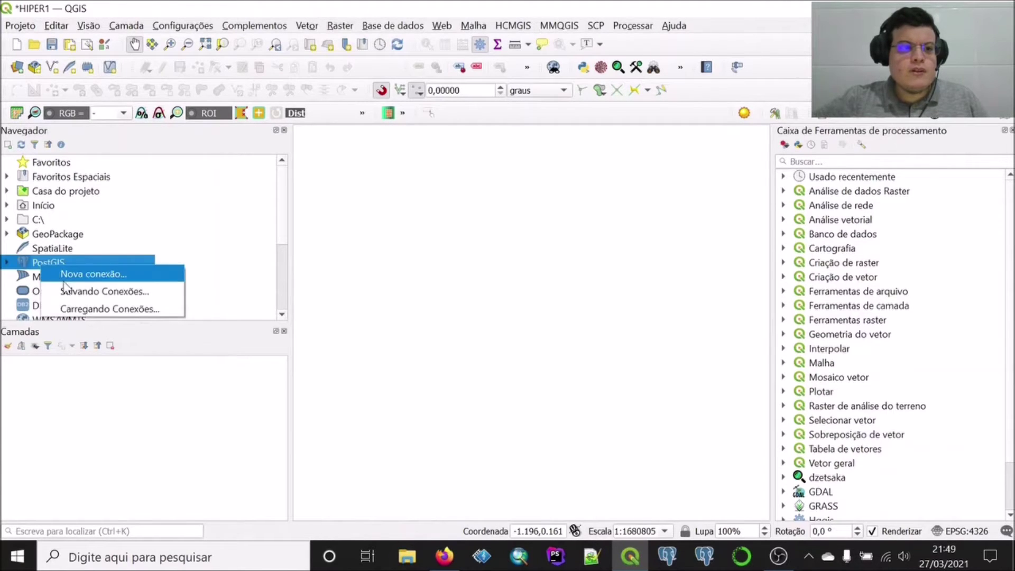
pyautogui.click(73, 275)
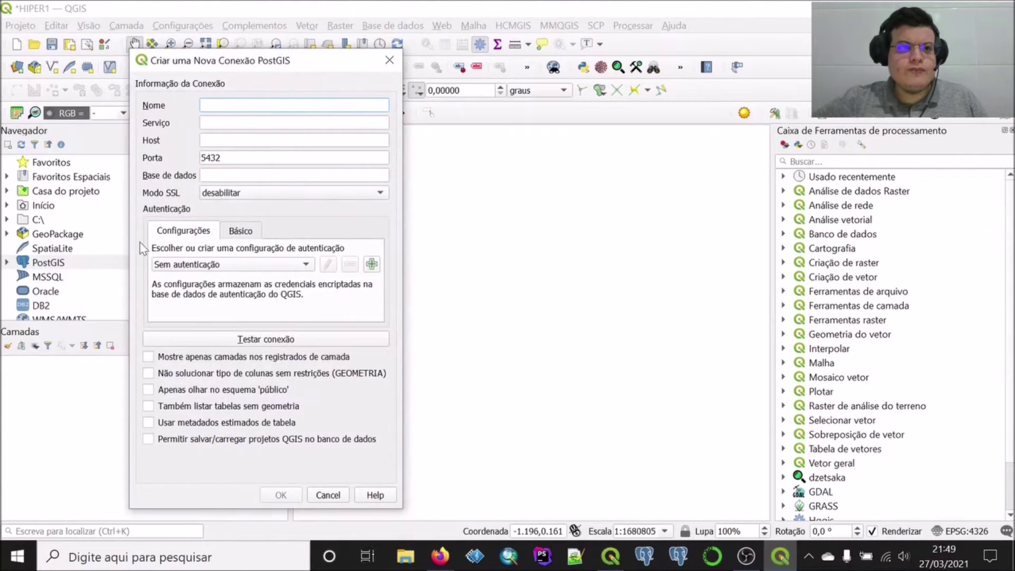
# Name the connection semana, with host localhost and database semanal
pyautogui.moveTo(213, 69); pyautogui.dragTo(294, 63)
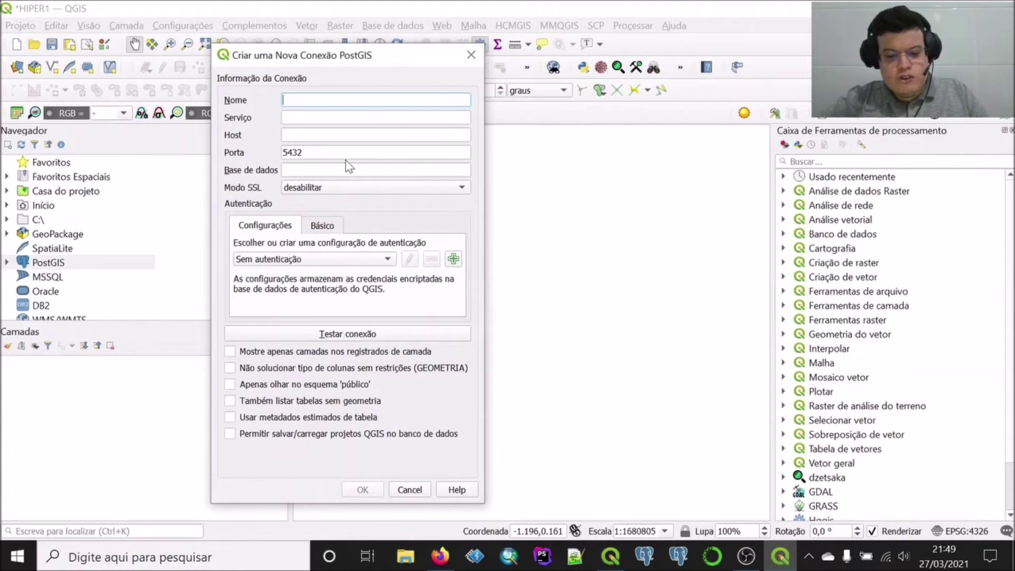
pyautogui.write('semana')
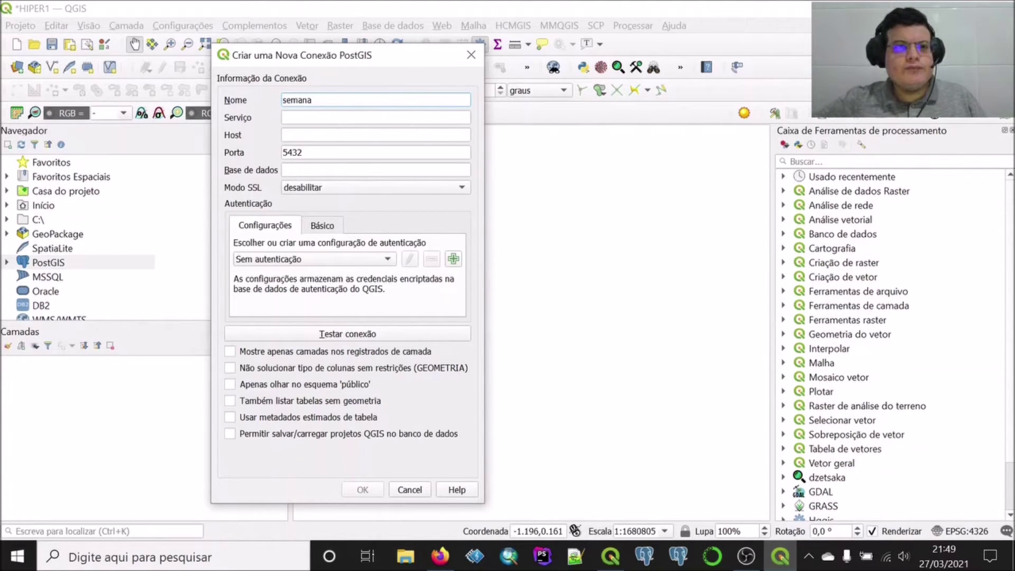
pyautogui.click(375, 134)
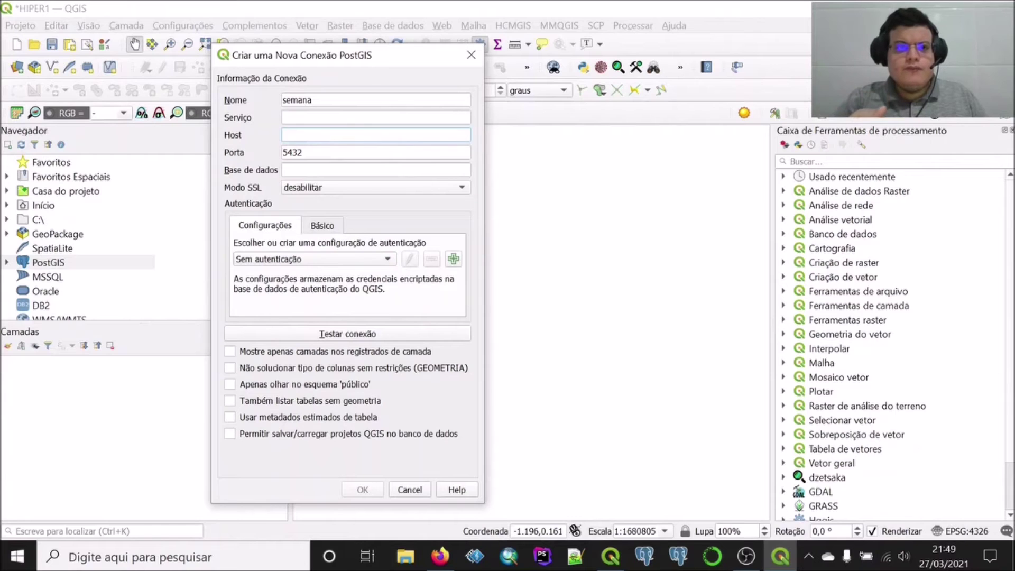
pyautogui.write('localhost')
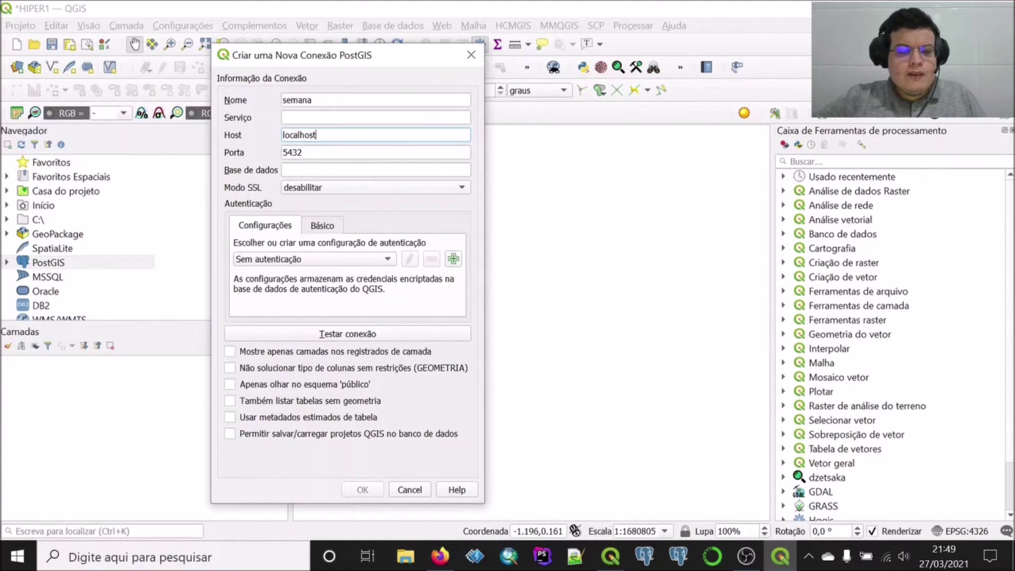
pyautogui.click(317, 169)
pyautogui.write('semanal')
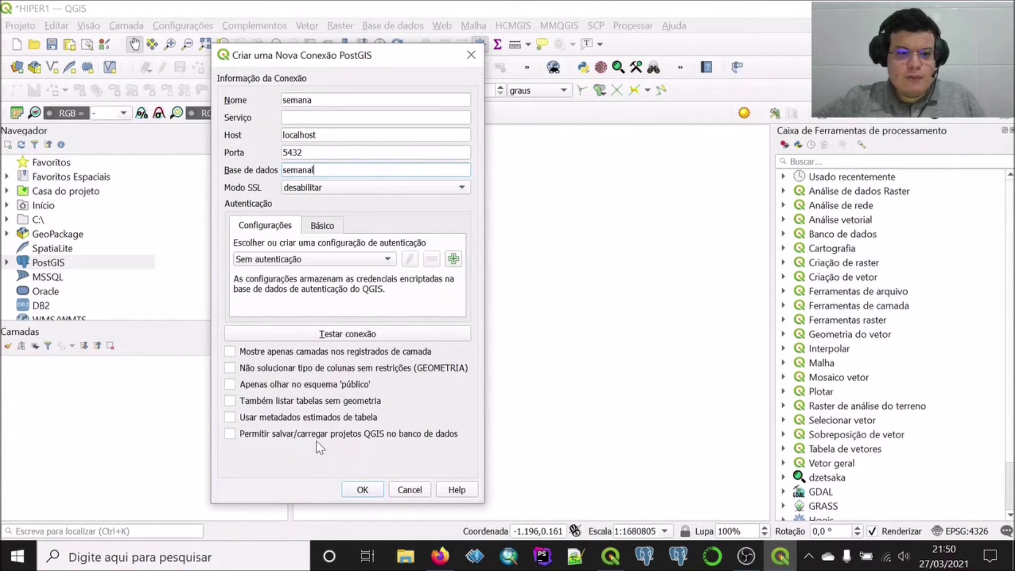
# Enable listing tables without geometry, estimated table metadata, and saving projects in the database
pyautogui.click(229, 401)
pyautogui.click(230, 417)
pyautogui.click(230, 433)
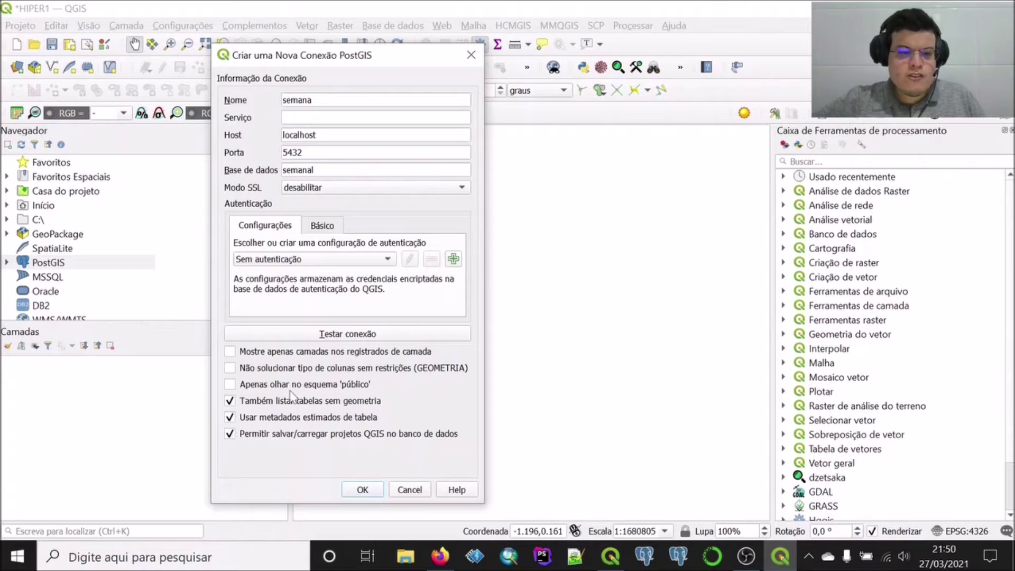
# Test the connection, supplying the database user name and password at the credentials prompt
pyautogui.click(332, 335)
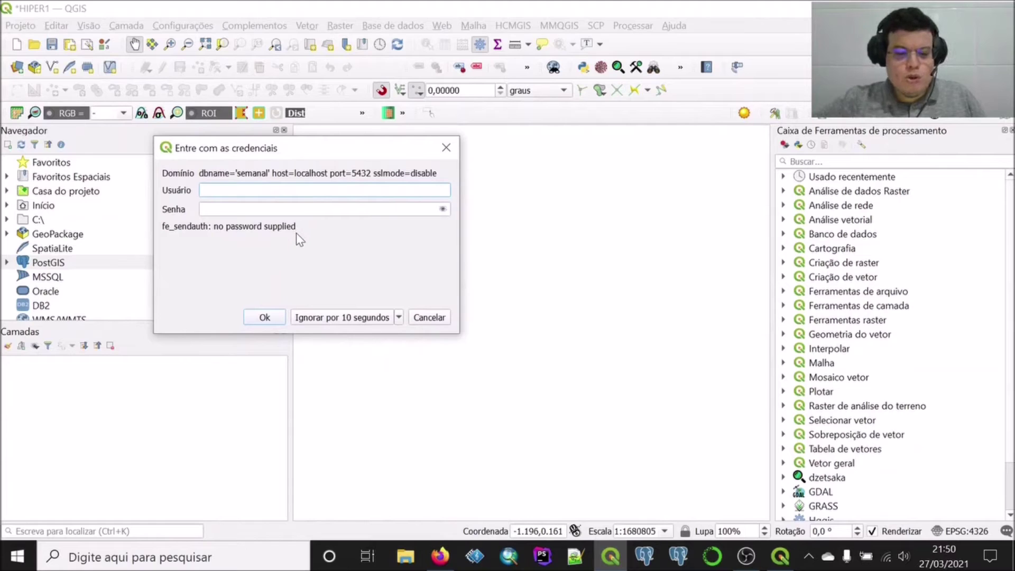
pyautogui.write('postgres')
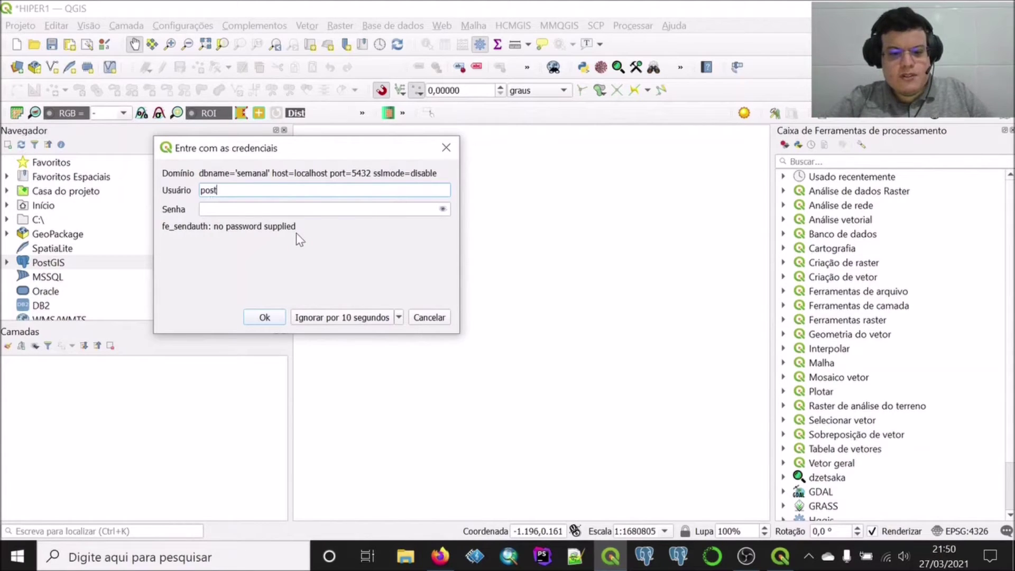
pyautogui.press('Tab')
pyautogui.write('admin')
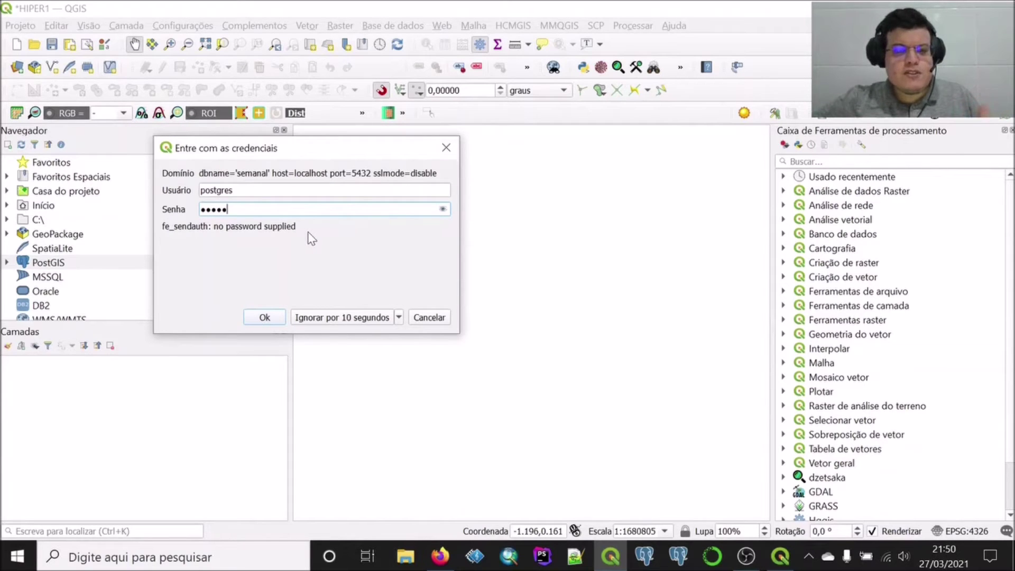
pyautogui.click(266, 318)
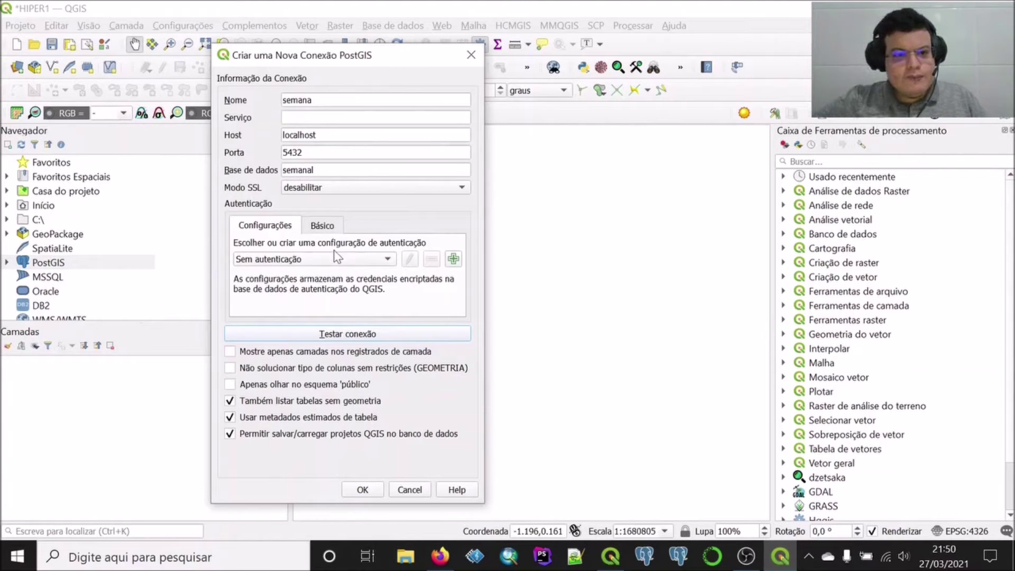
# Enter the user name and password on the Basic tab, store both, and retest
pyautogui.click(323, 226)
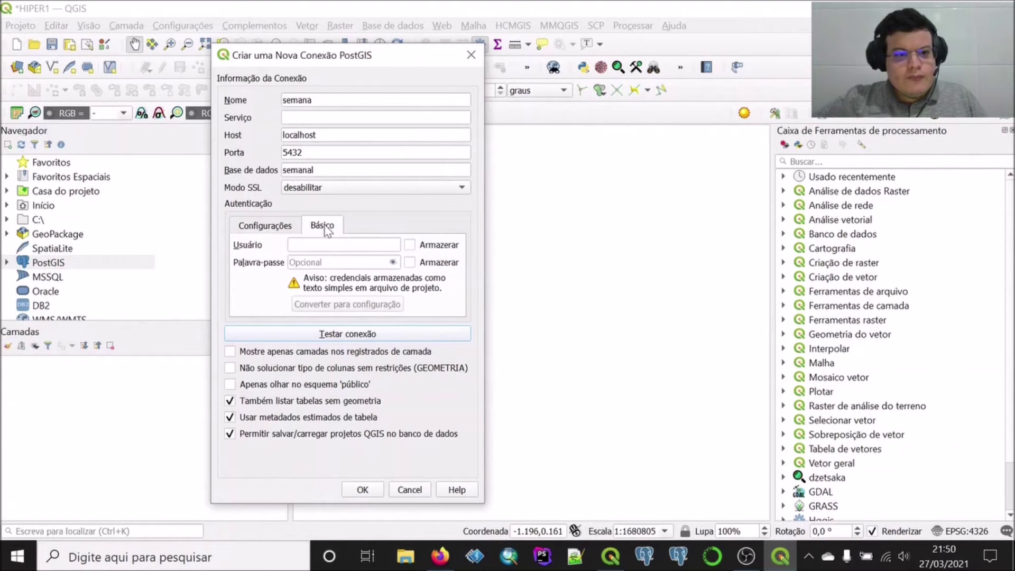
pyautogui.click(353, 245)
pyautogui.write('postgres')
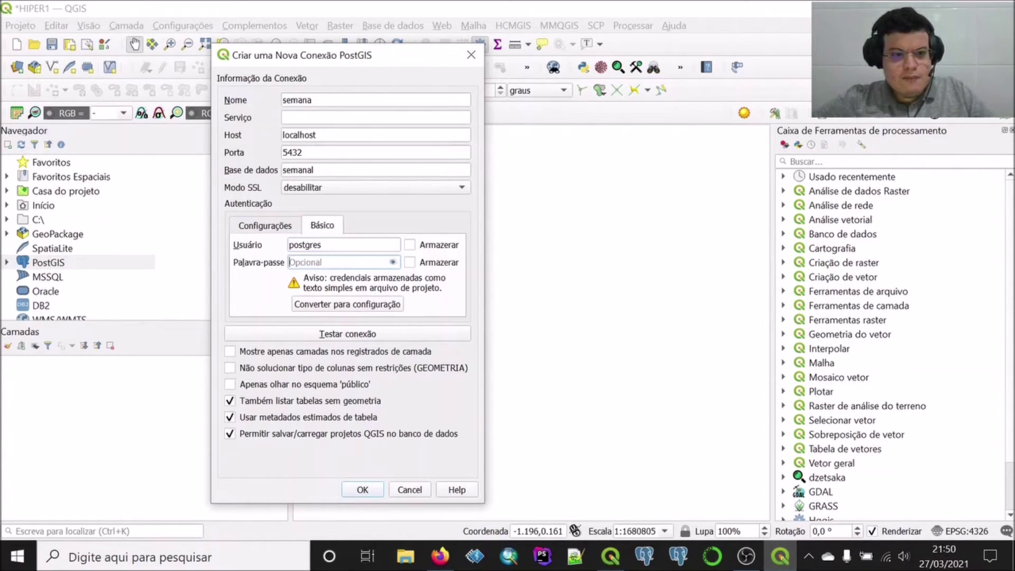
pyautogui.write('admin')
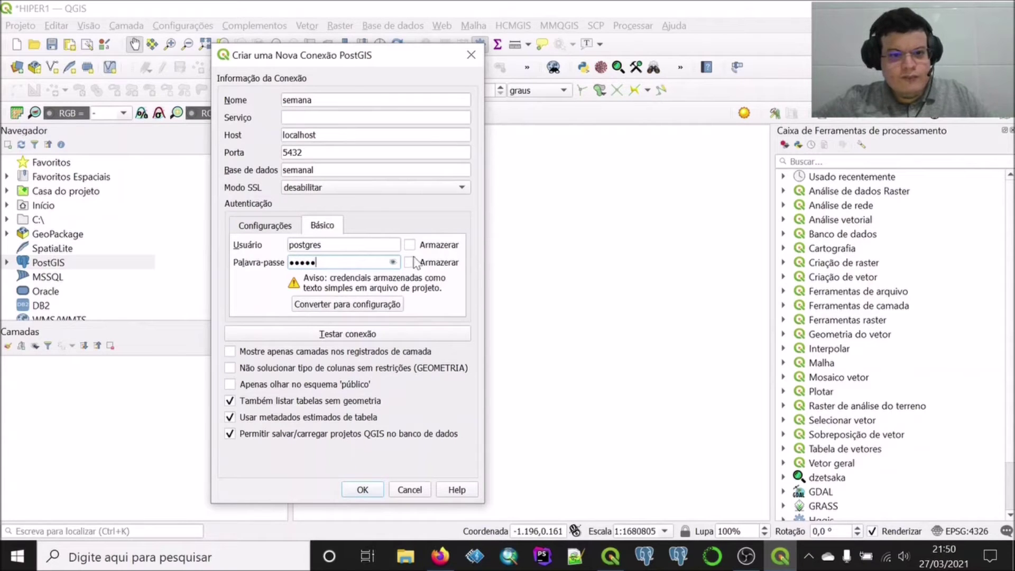
pyautogui.click(410, 244)
pyautogui.click(410, 262)
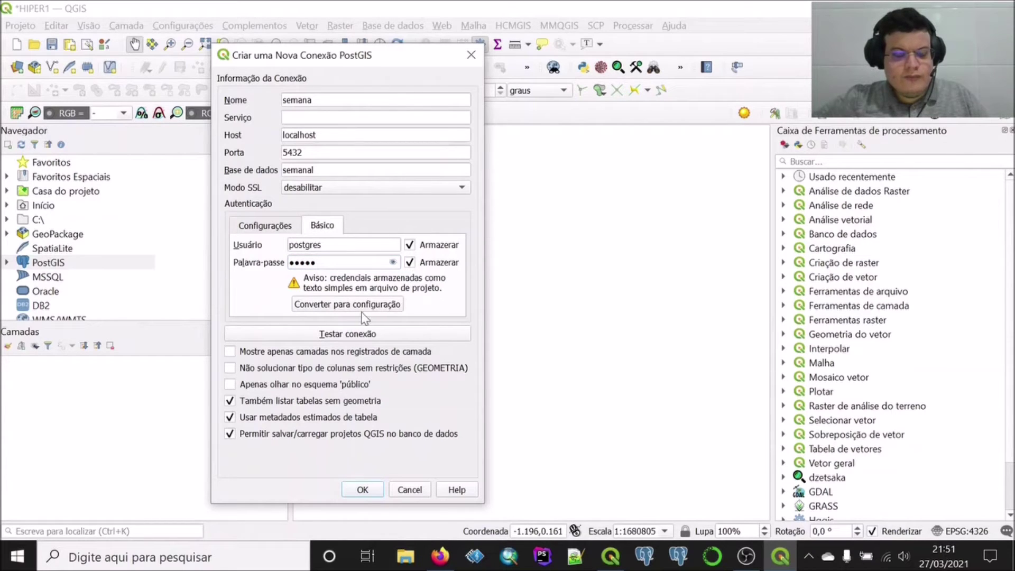
pyautogui.click(358, 335)
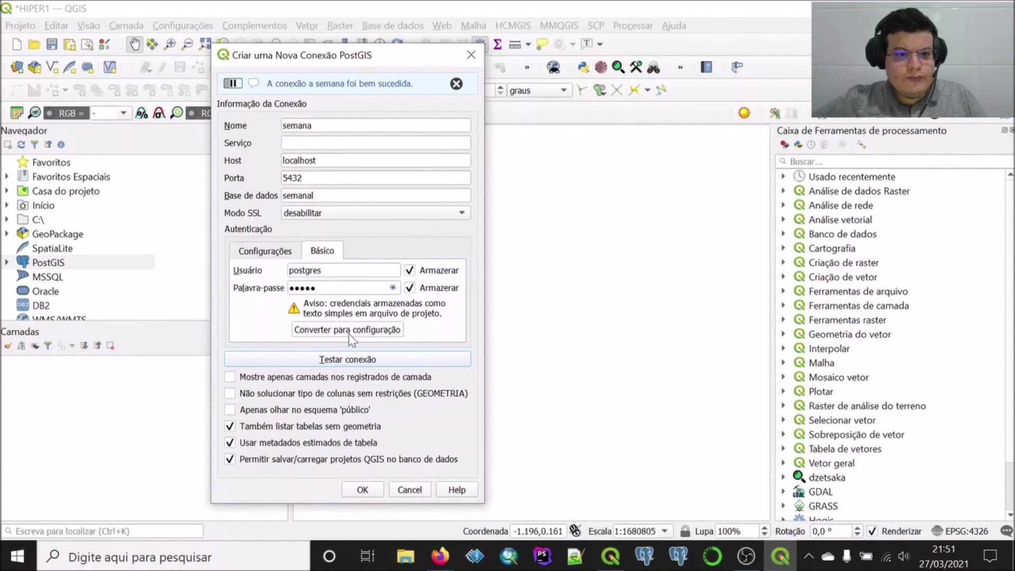
# Review the authentication configurations, leave none chosen, and return to the Basic credentials
pyautogui.click(288, 227)
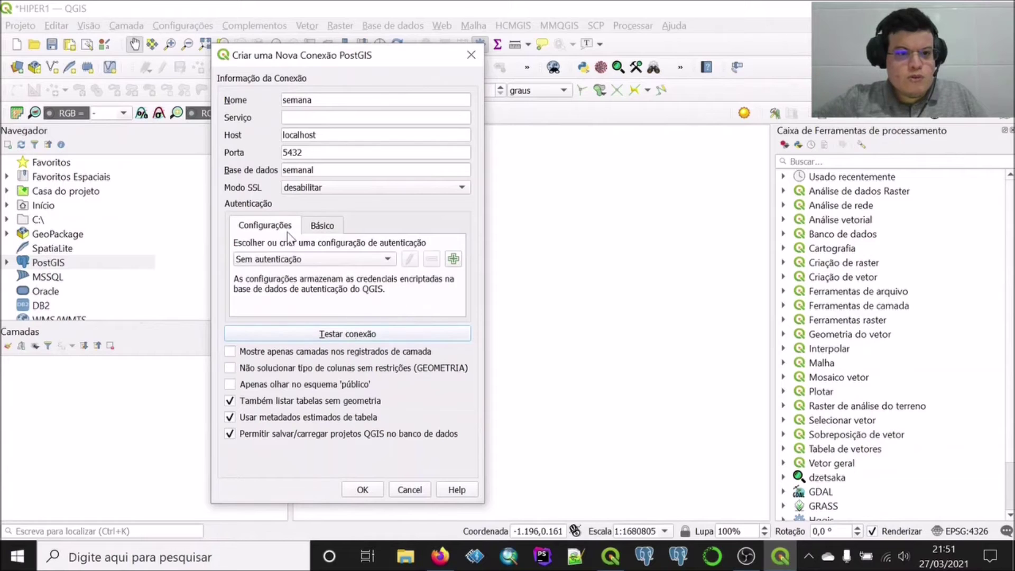
pyautogui.click(314, 262)
pyautogui.click(315, 260)
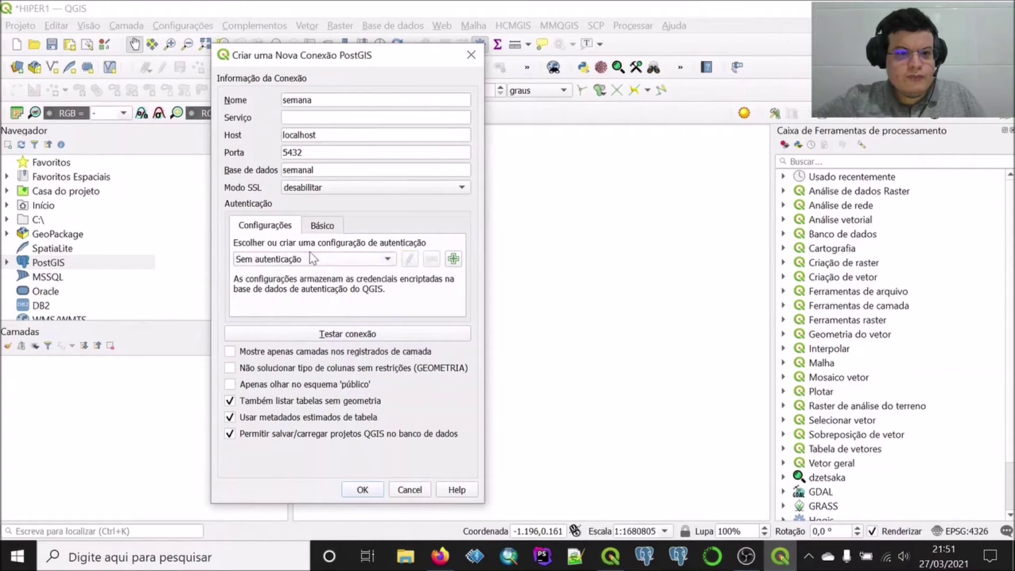
pyautogui.click(316, 226)
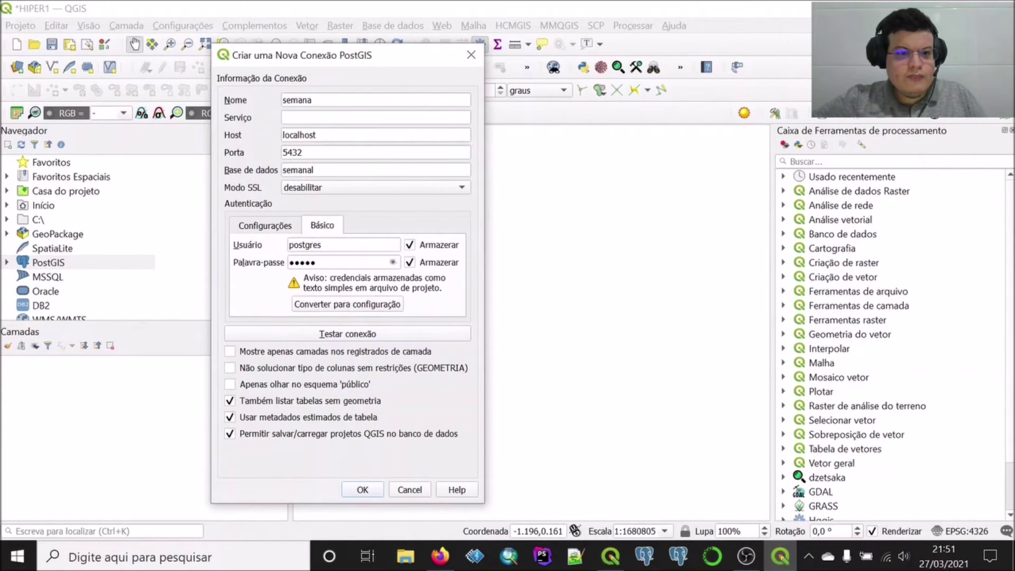
# Convert the stored credentials into an encrypted authentication configuration and retest the semana connection on port 5432
pyautogui.click(330, 304)
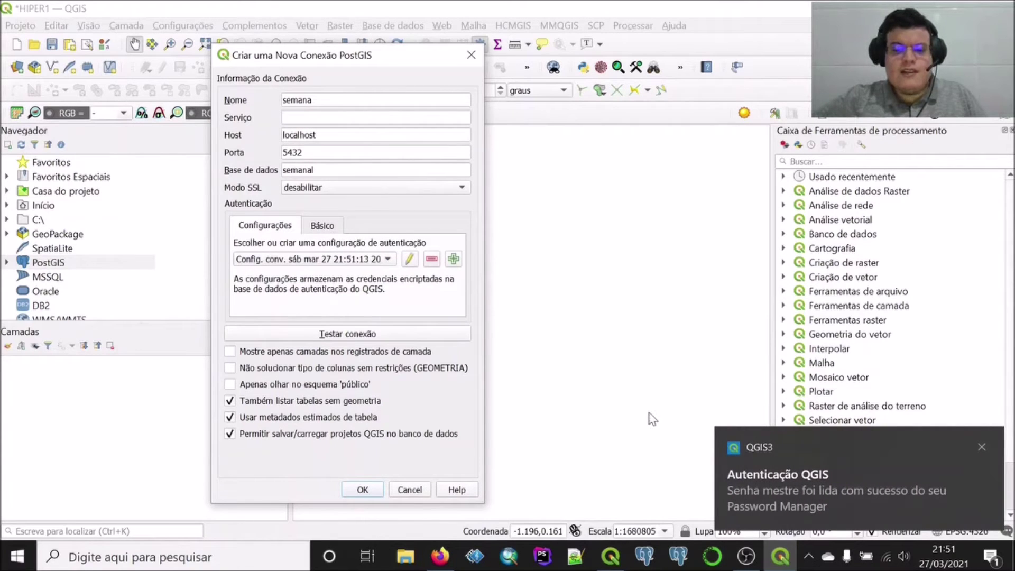
pyautogui.click(981, 446)
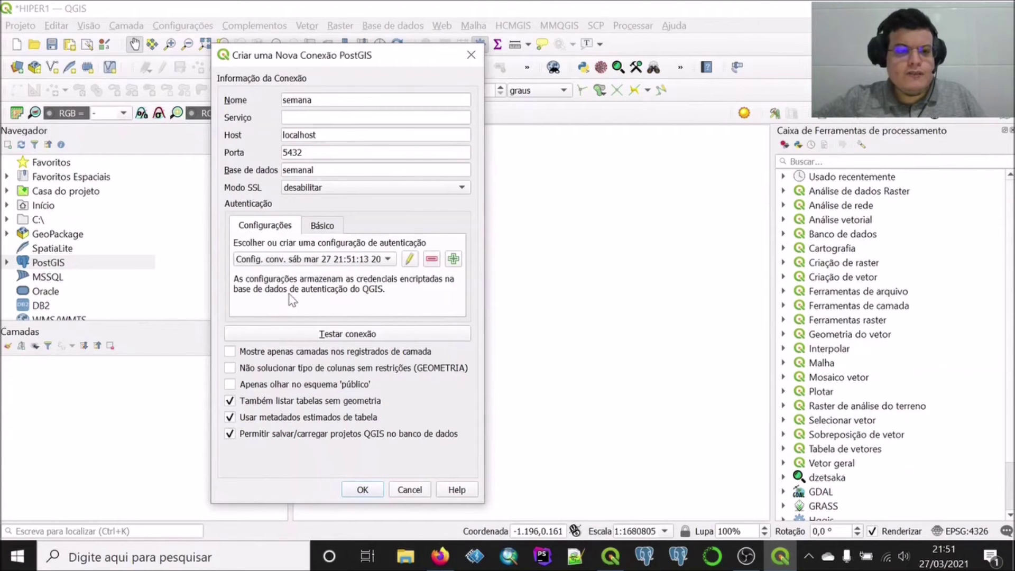
pyautogui.click(336, 335)
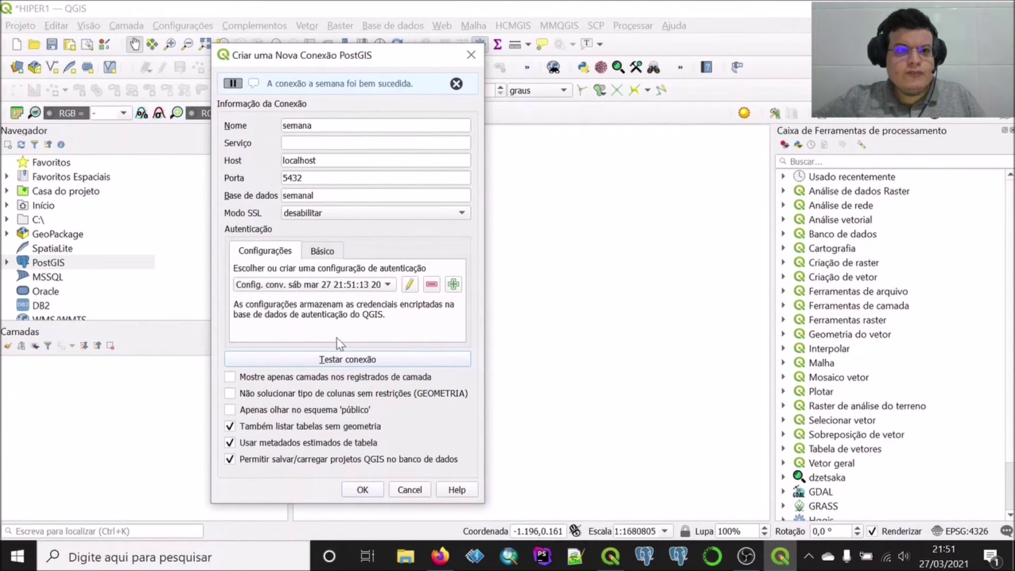
pyautogui.click(377, 285)
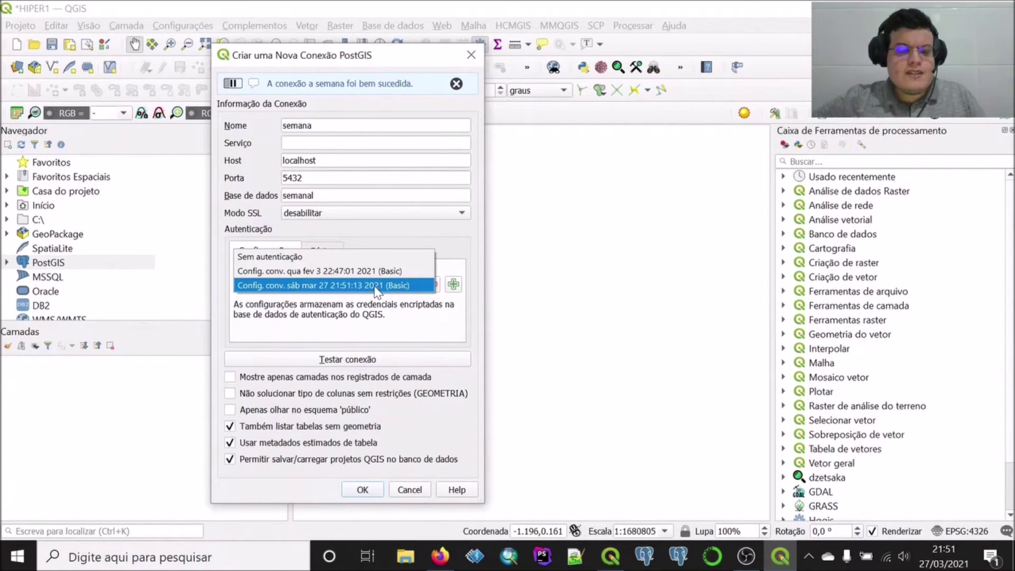
pyautogui.click(322, 306)
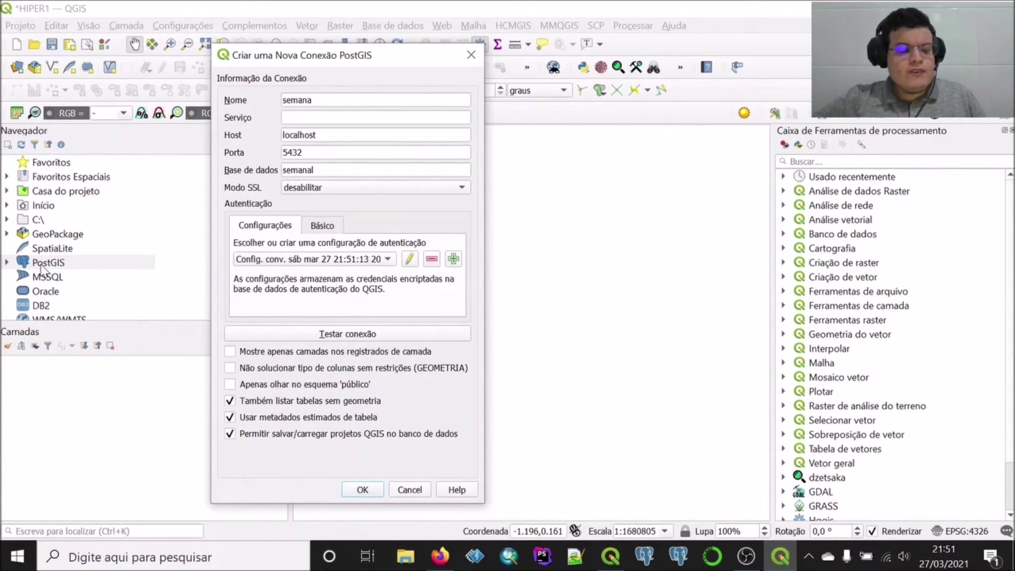
pyautogui.doubleClick(292, 152)
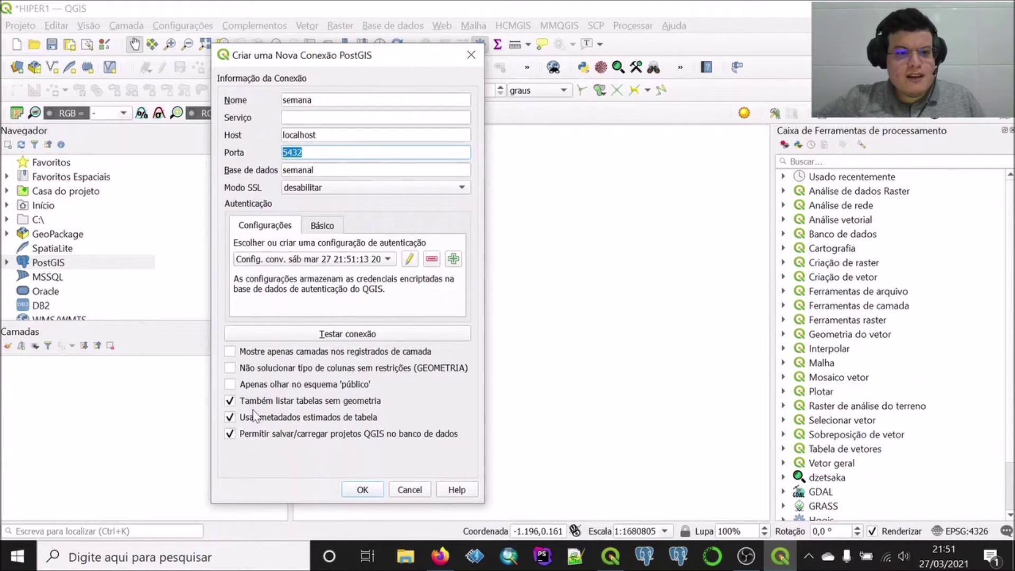
# Save the semana connection and switch to the Pan Map tool
pyautogui.click(362, 490)
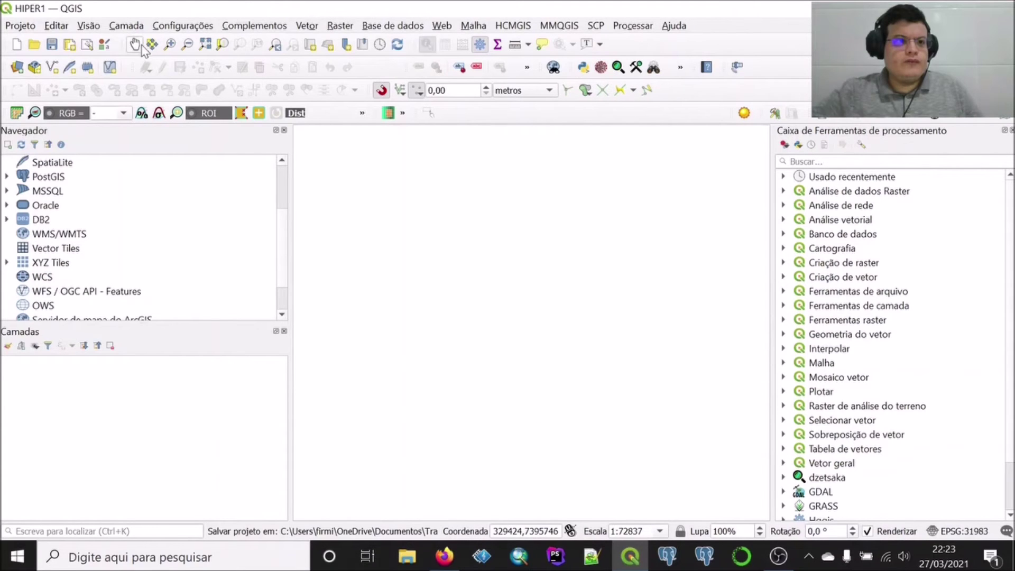
pyautogui.click(138, 45)
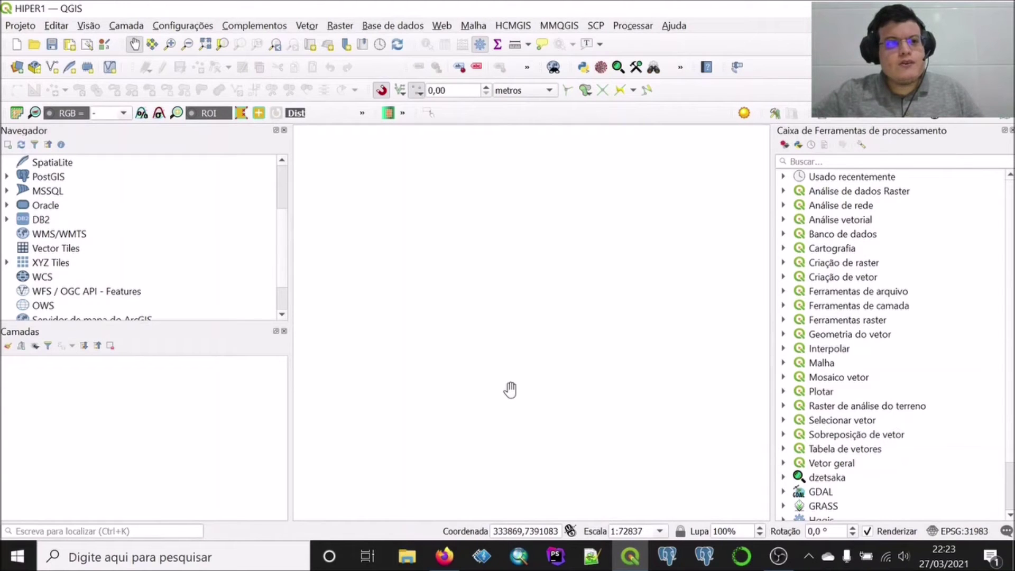
# Expand PostGIS > semana > public in the Browser to list its system tables
pyautogui.click(7, 178)
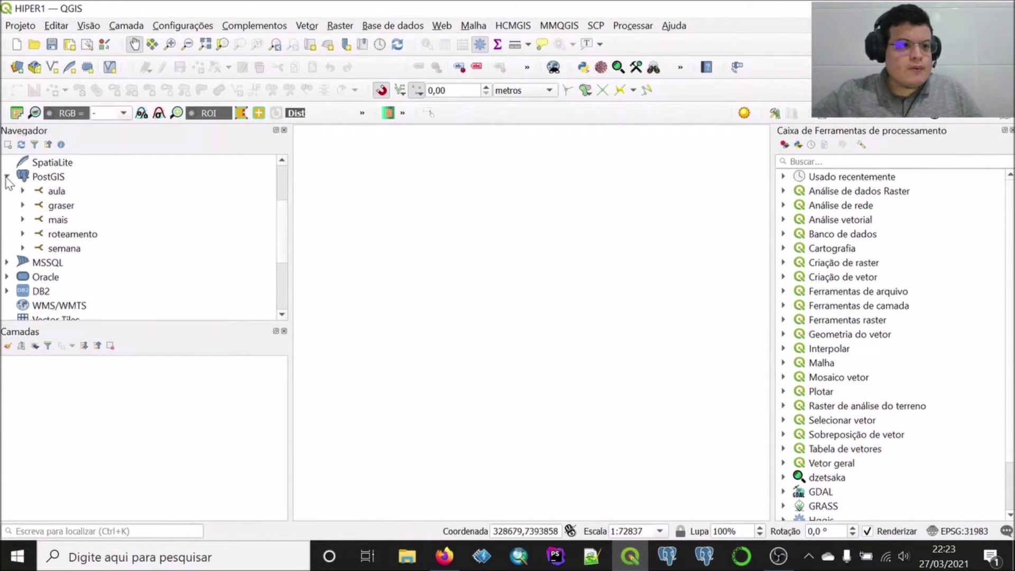
pyautogui.click(22, 248)
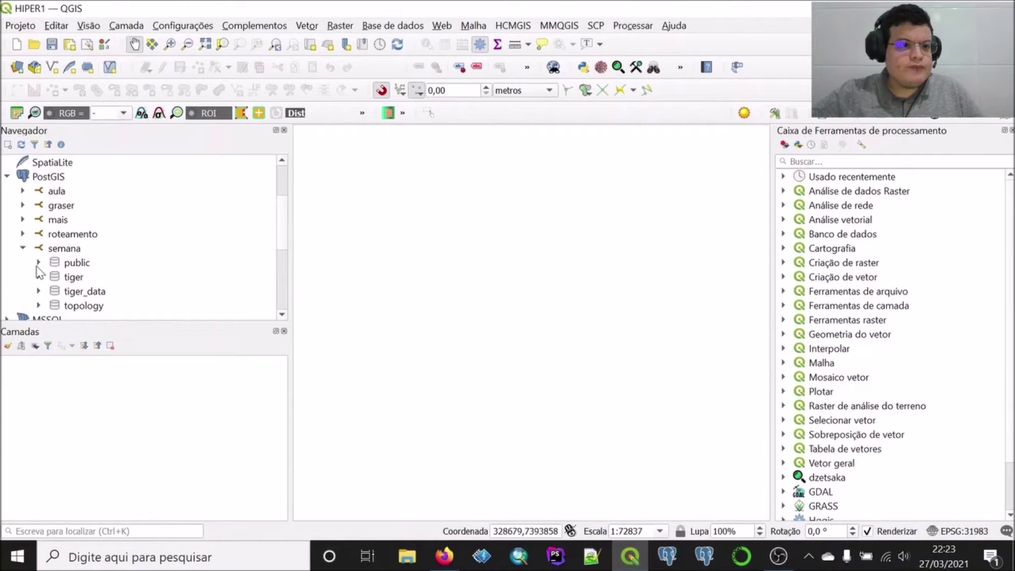
pyautogui.click(37, 266)
pyautogui.scroll(-3, 39, 271)
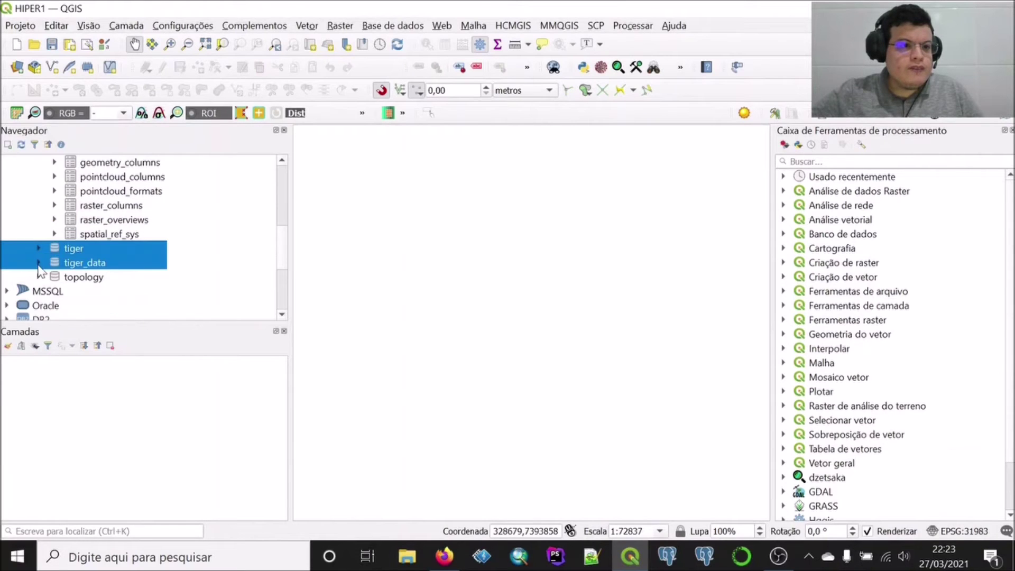
pyautogui.scroll(2, 42, 264)
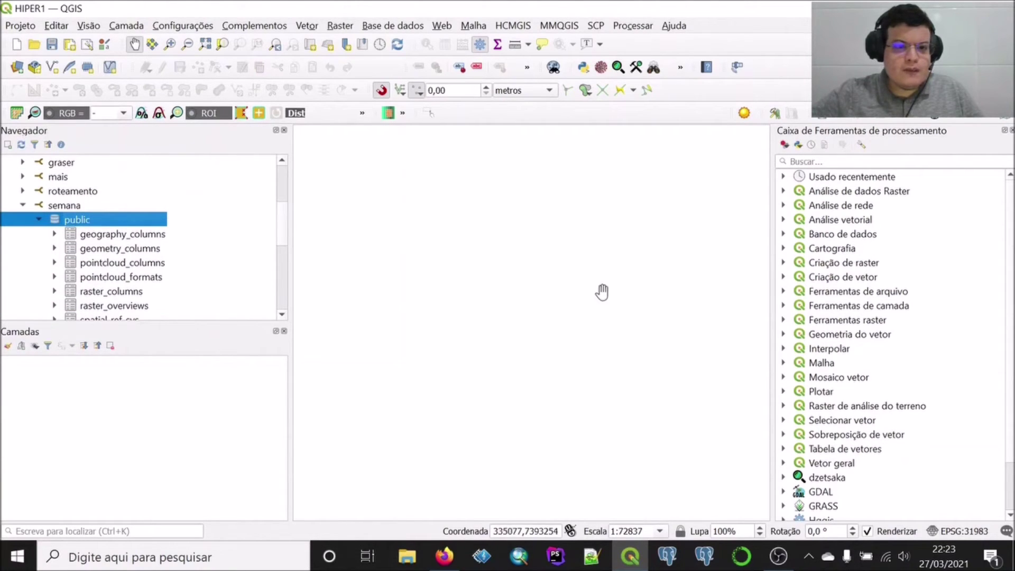
# Inspect the semana database in DB Manager, then close it
pyautogui.click(392, 25)
pyautogui.click(402, 95)
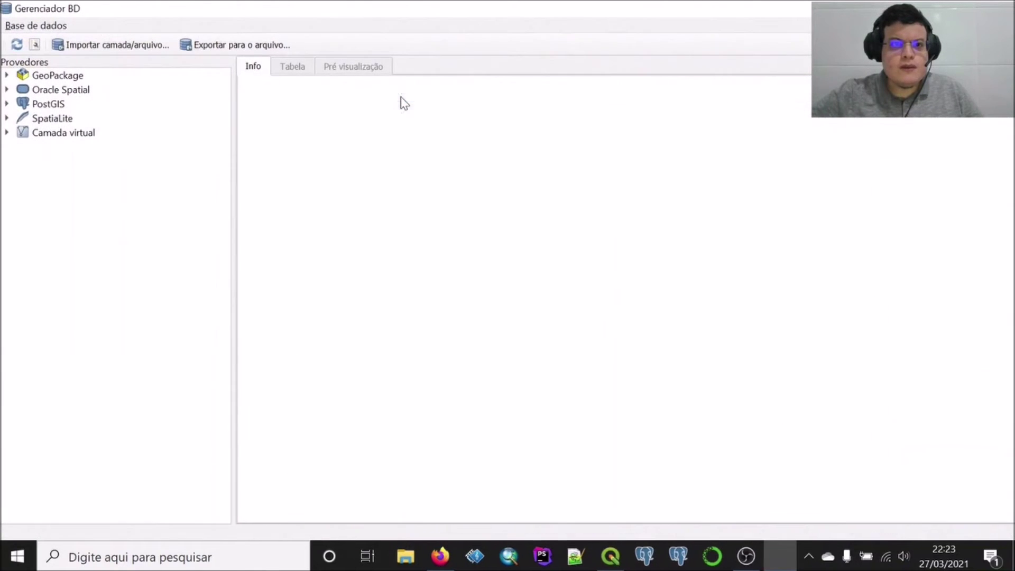
pyautogui.click(8, 104)
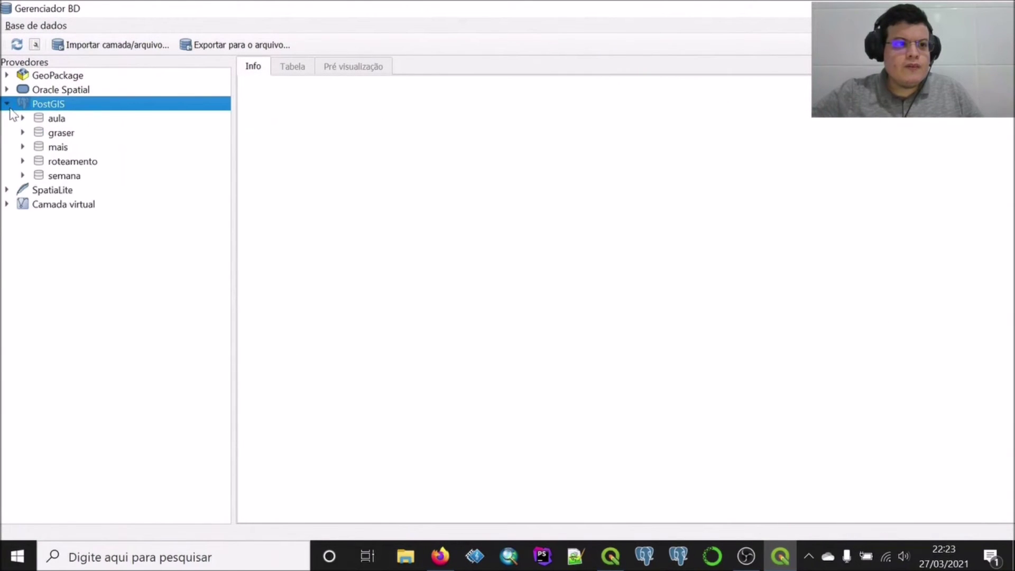
pyautogui.click(23, 176)
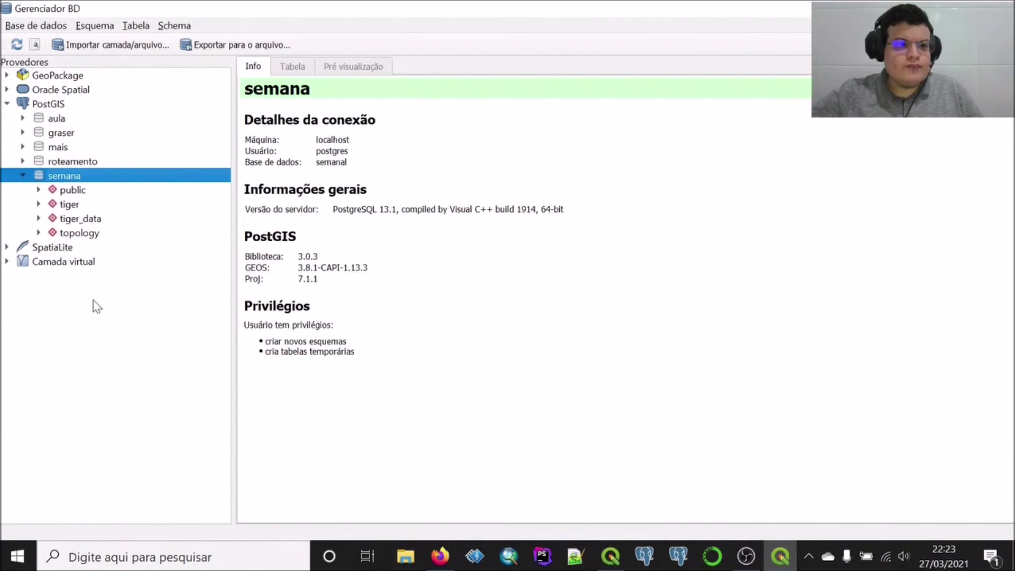
pyautogui.click(1000, 6)
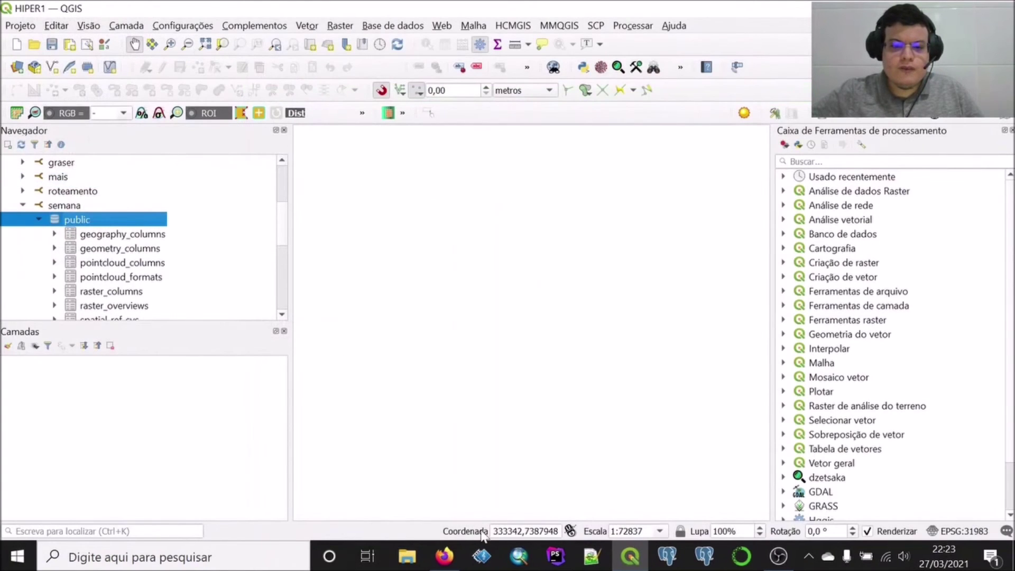
# Switch to the pgAdmin 4 Query Editor in Firefox holding the aula script
pyautogui.click(440, 556)
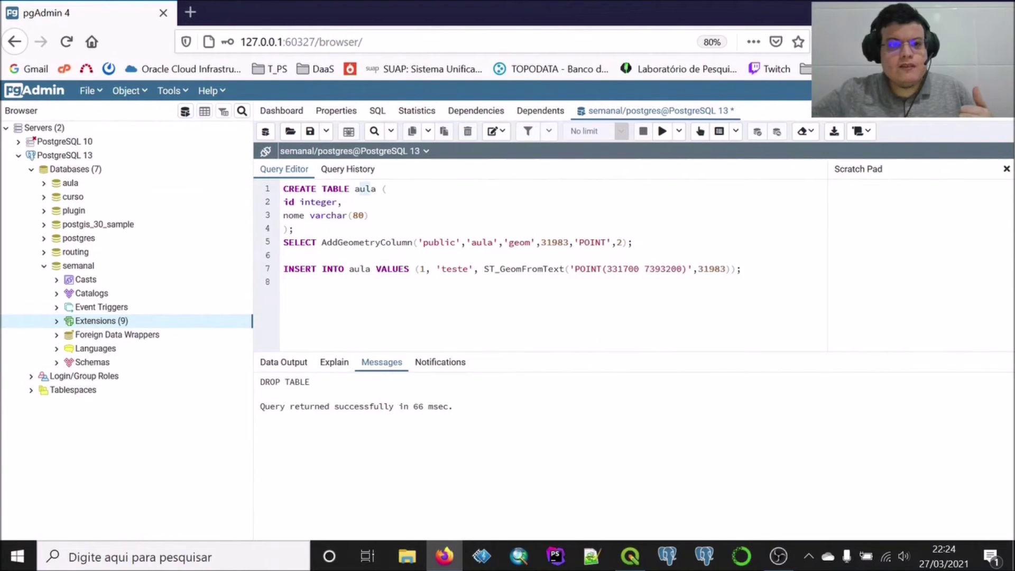
# Run the CREATE TABLE aula and AddGeometryColumn statements for POINT geom in SRID 31983
pyautogui.doubleClick(362, 188)
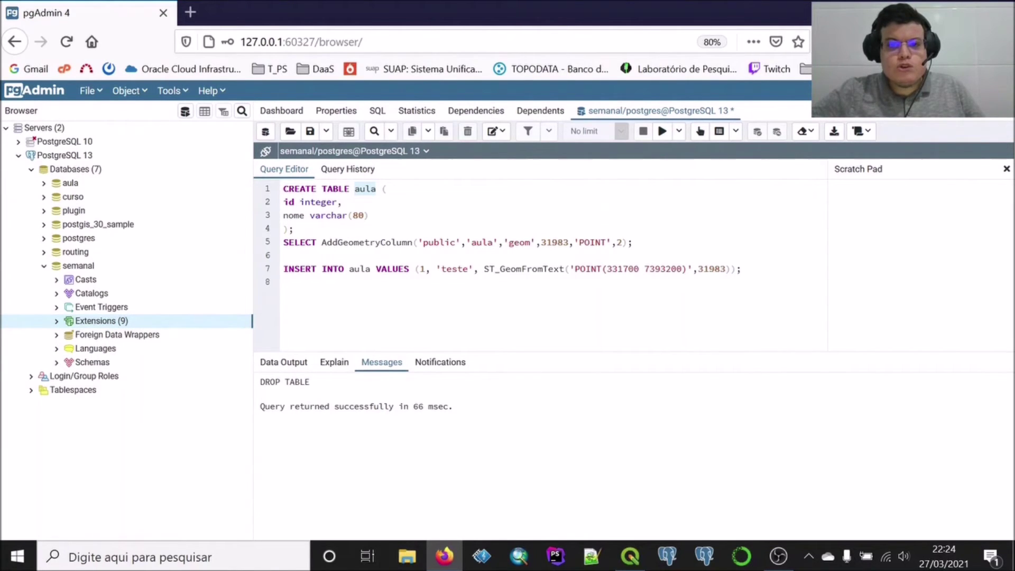
pyautogui.moveTo(632, 242); pyautogui.dragTo(283, 186)
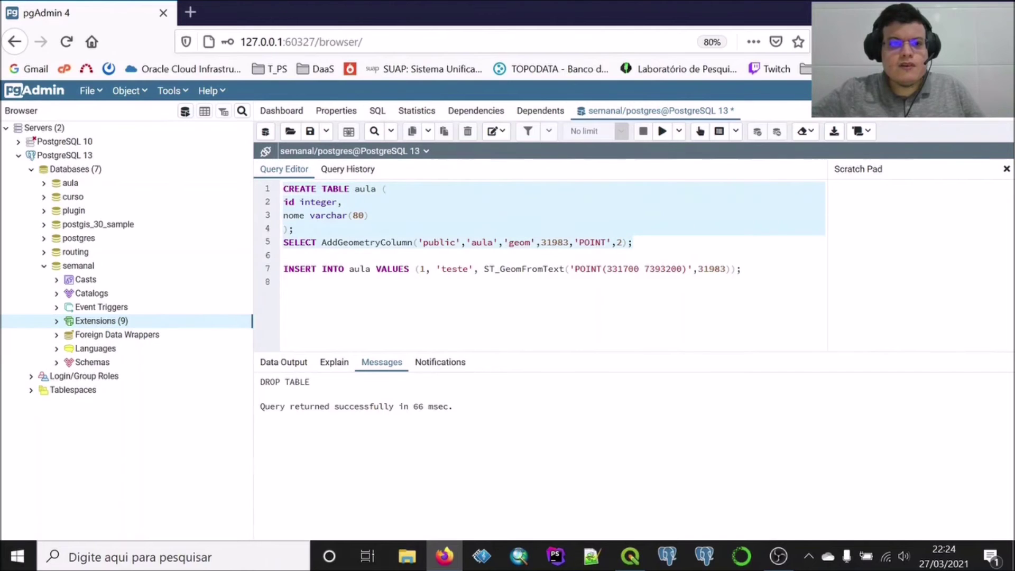
pyautogui.click(661, 131)
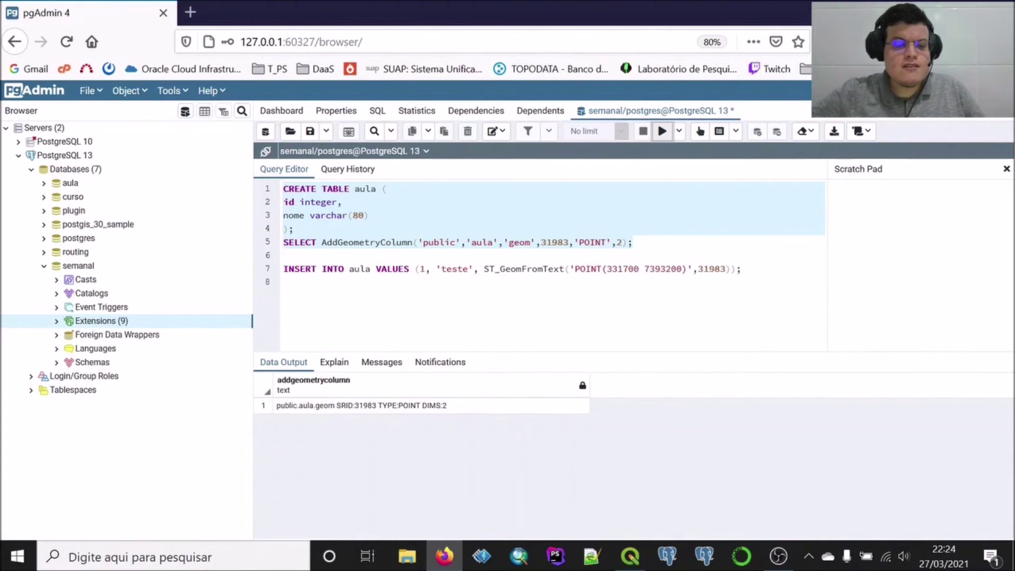
pyautogui.click(371, 269)
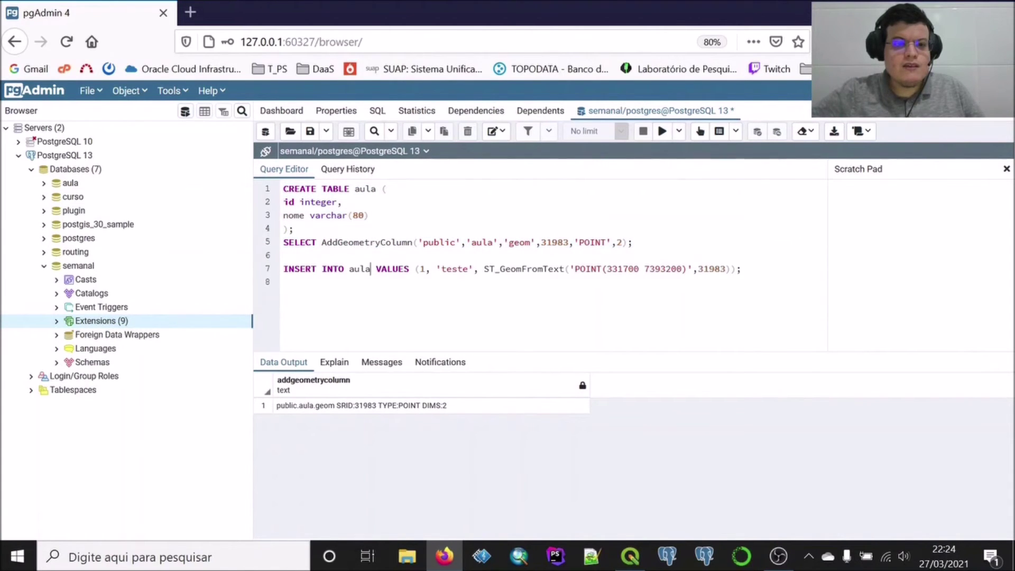
# Edit the INSERT INTO aula statement on line 7 into its correct form
pyautogui.write('("id')
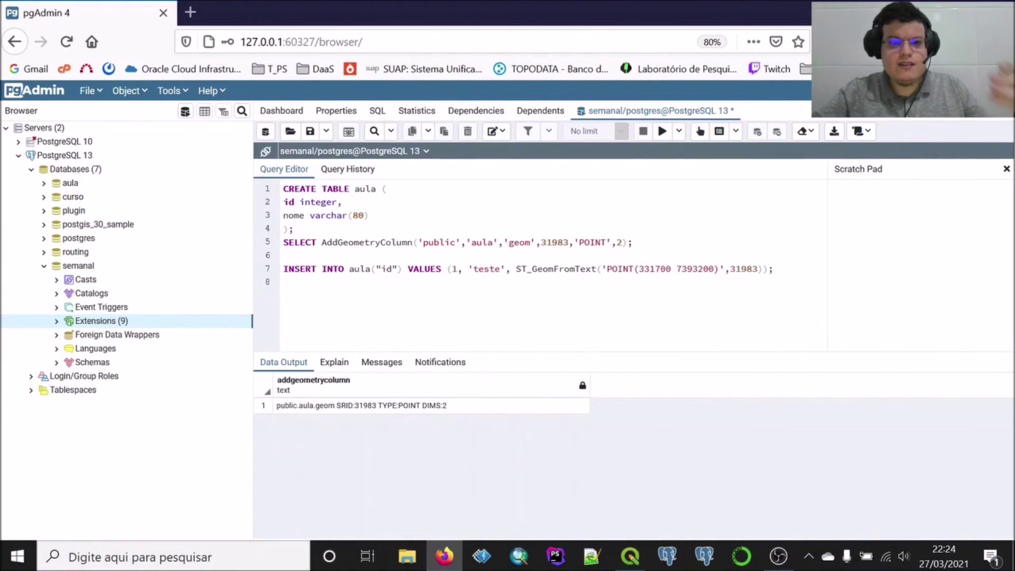
pyautogui.press('Delete')
pyautogui.press('Delete')
pyautogui.press('BackSpace')
pyautogui.press('BackSpace')
pyautogui.press('BackSpace')
pyautogui.press('BackSpace')
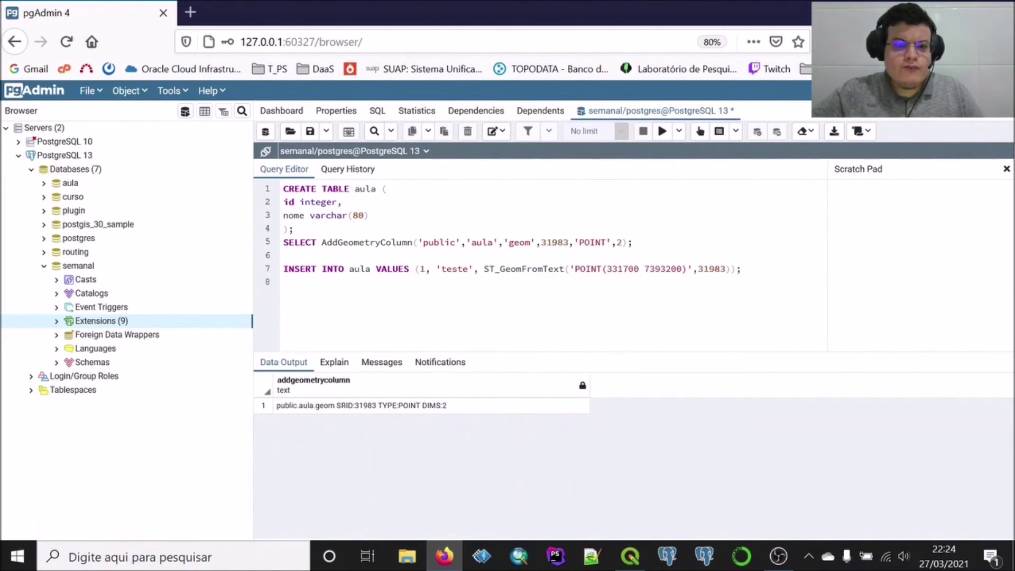
pyautogui.press('BackSpace')
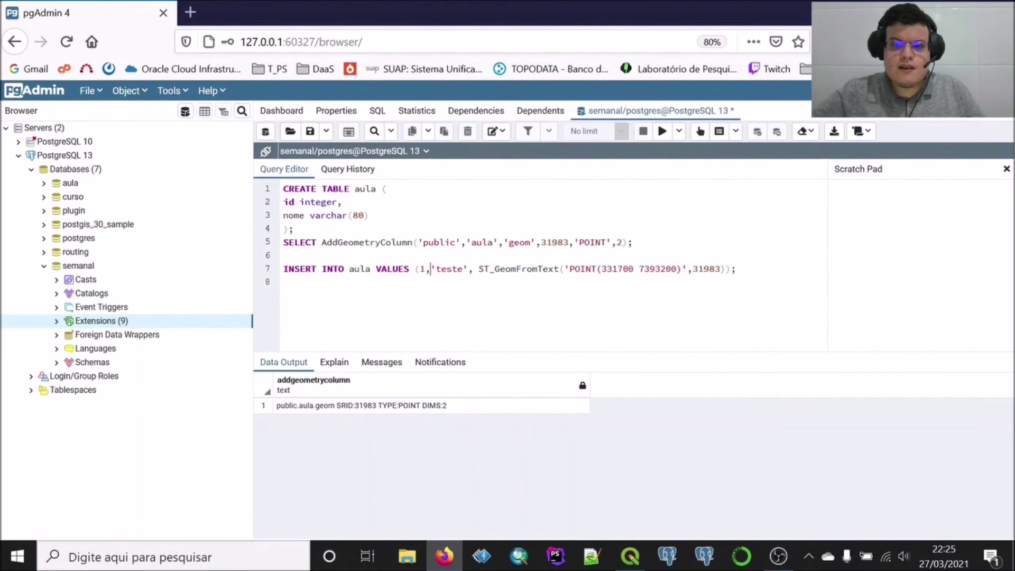
pyautogui.moveTo(740, 269); pyautogui.dragTo(279, 272)
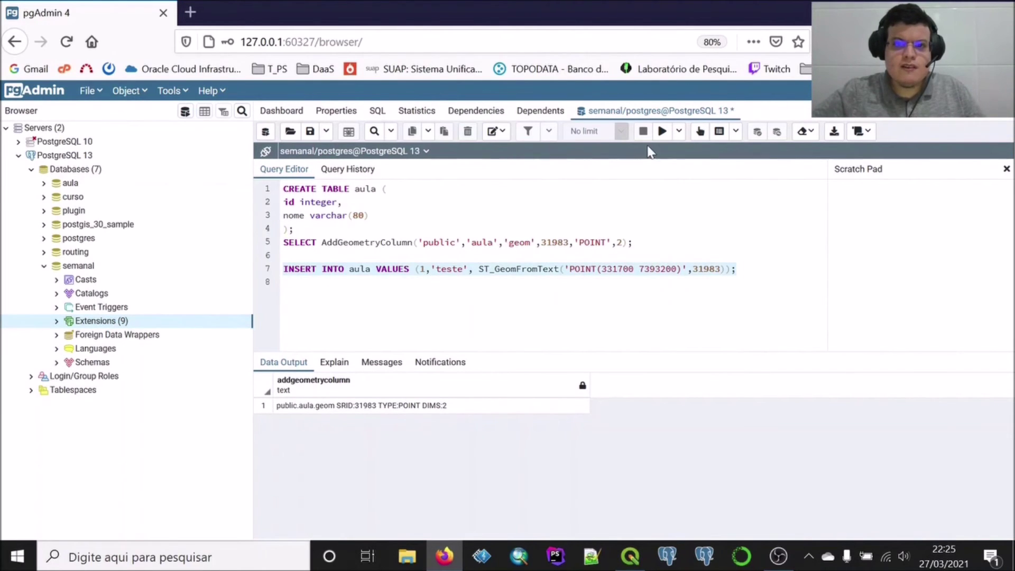
pyautogui.click(662, 131)
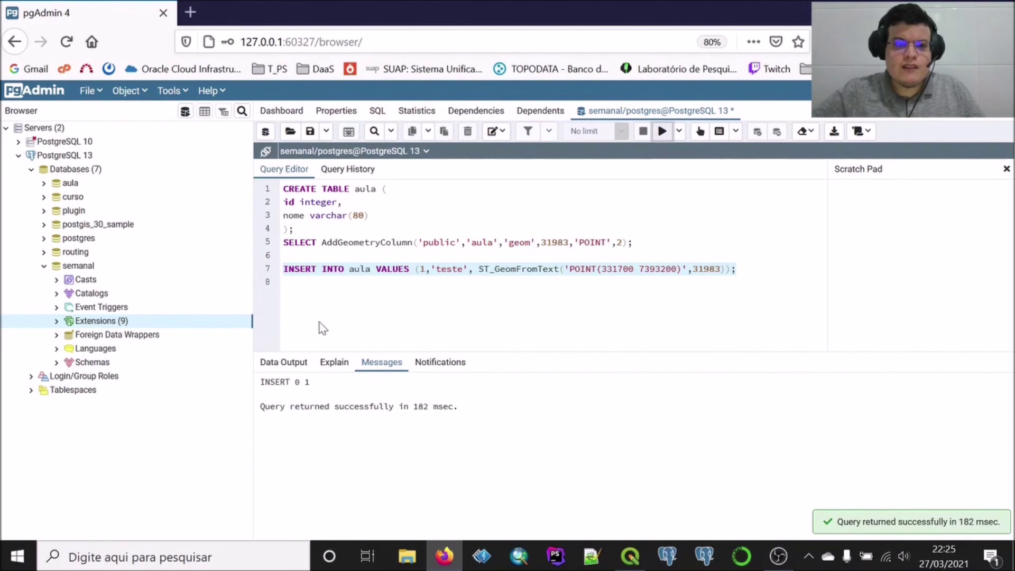
pyautogui.click(309, 296)
pyautogui.press('Return')
pyautogui.press('Return')
# Write and execute SELECT * FROM aula; to list the table's rows
pyautogui.write('SE')
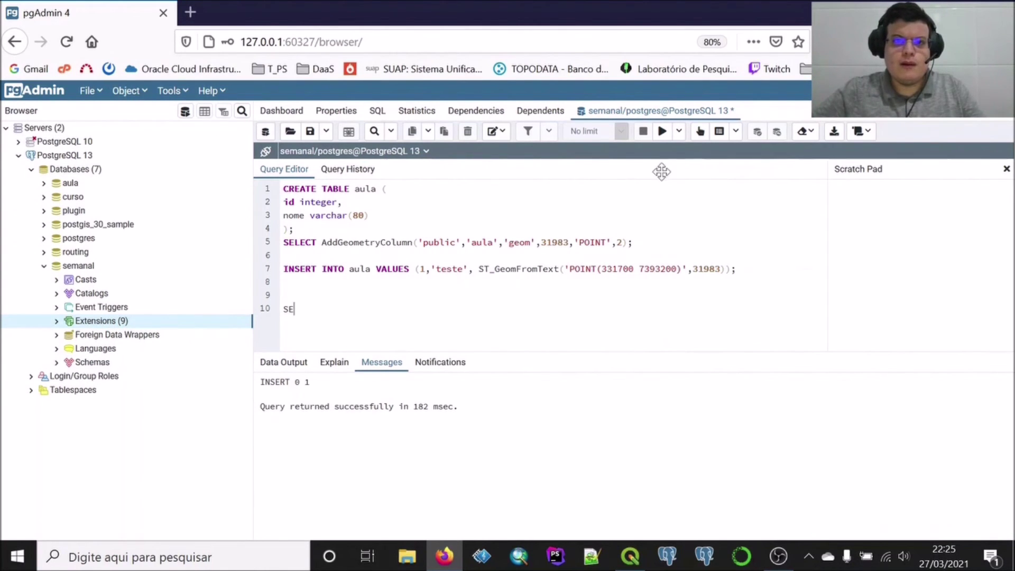
pyautogui.click(186, 94)
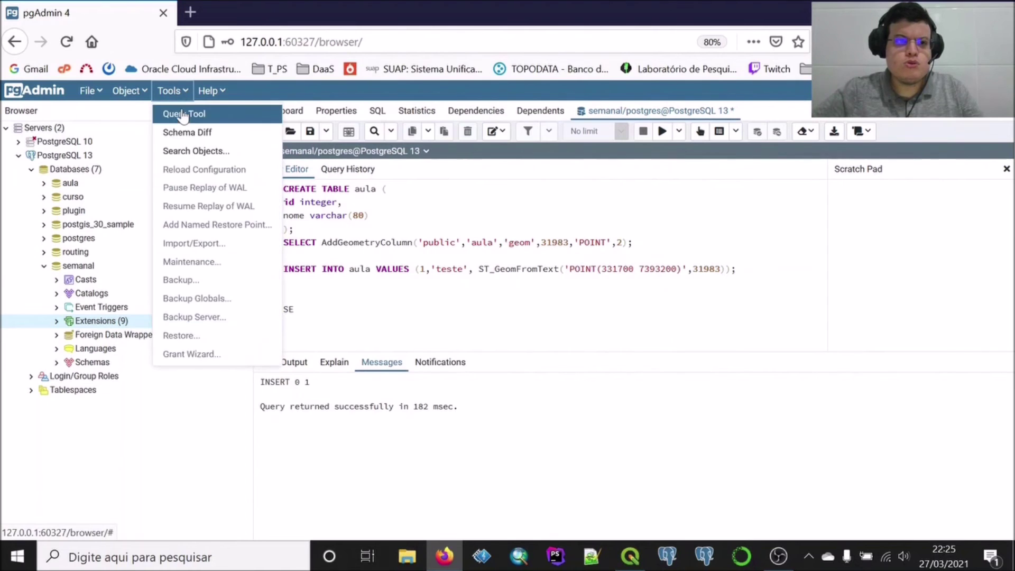
pyautogui.click(185, 95)
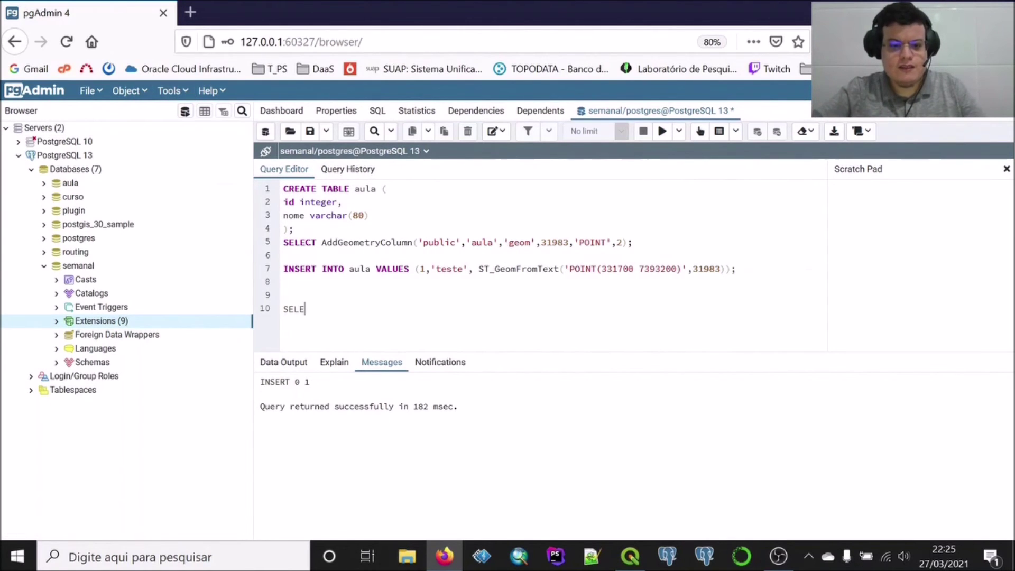
pyautogui.write('T')
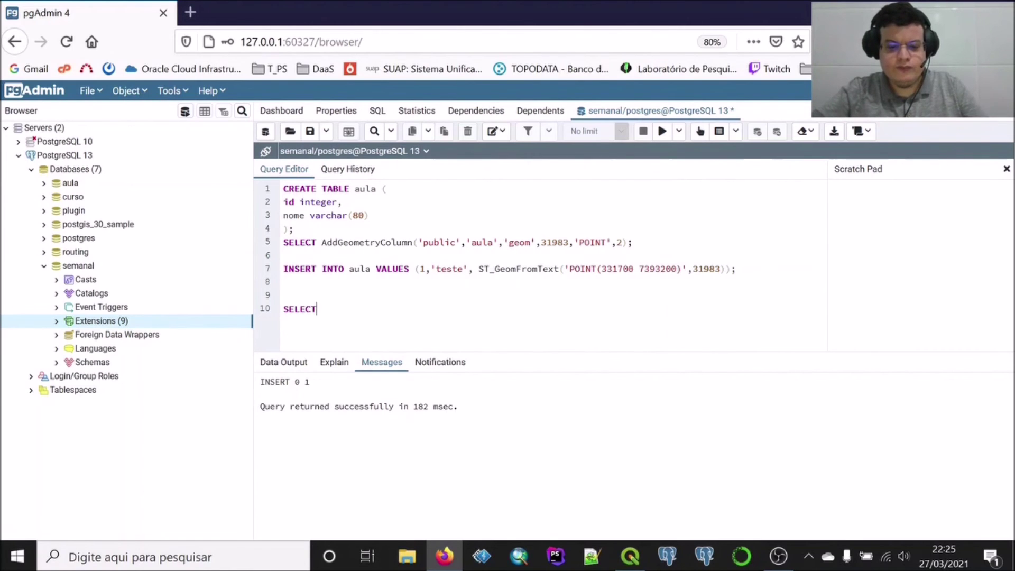
pyautogui.write(' * FROM')
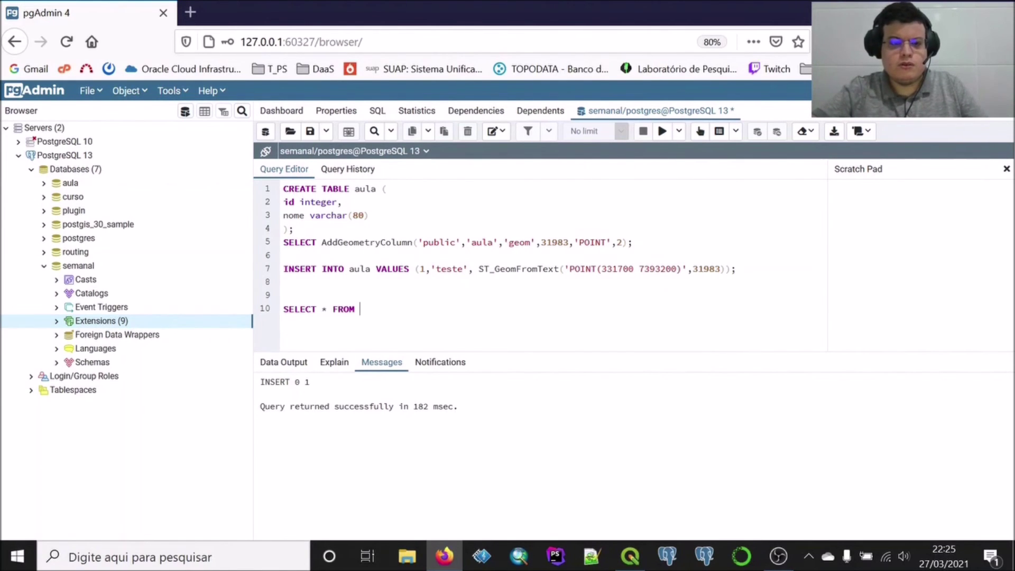
pyautogui.write(' aula;')
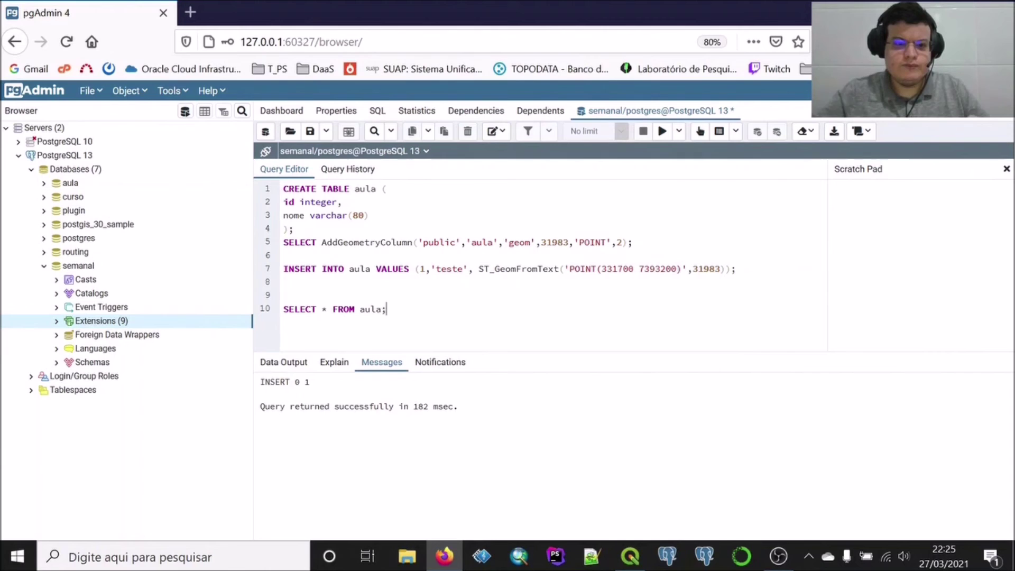
pyautogui.moveTo(386, 310); pyautogui.dragTo(273, 312)
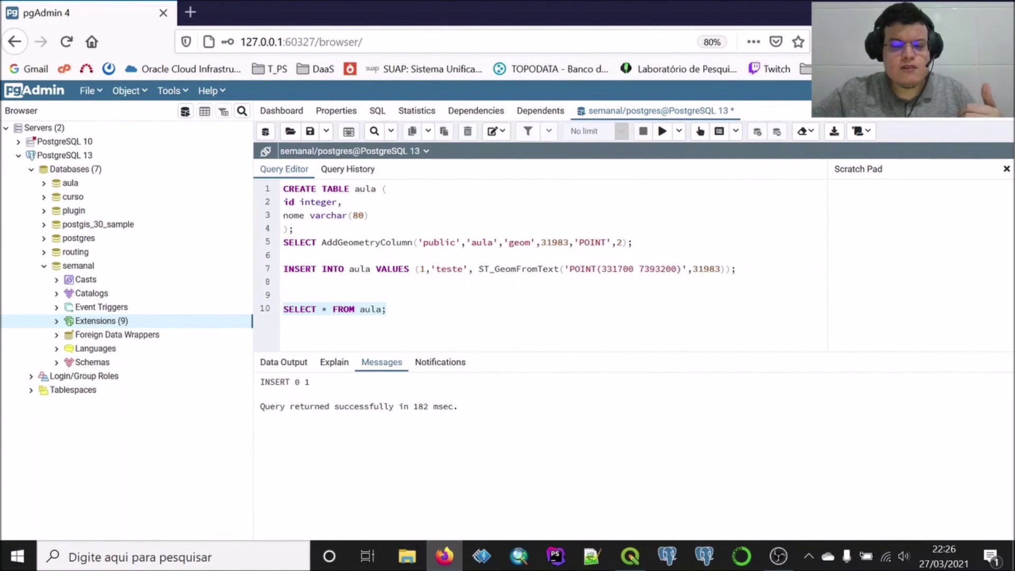
pyautogui.click(661, 132)
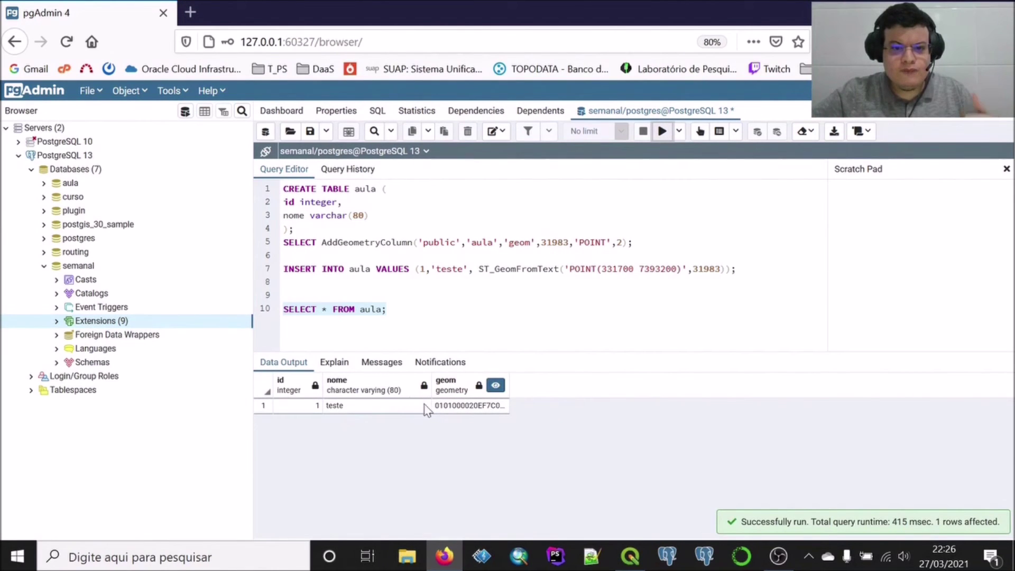
# Widen the geom column, view the point in the Geometry Viewer, then return to QGIS
pyautogui.moveTo(509, 384); pyautogui.dragTo(683, 376)
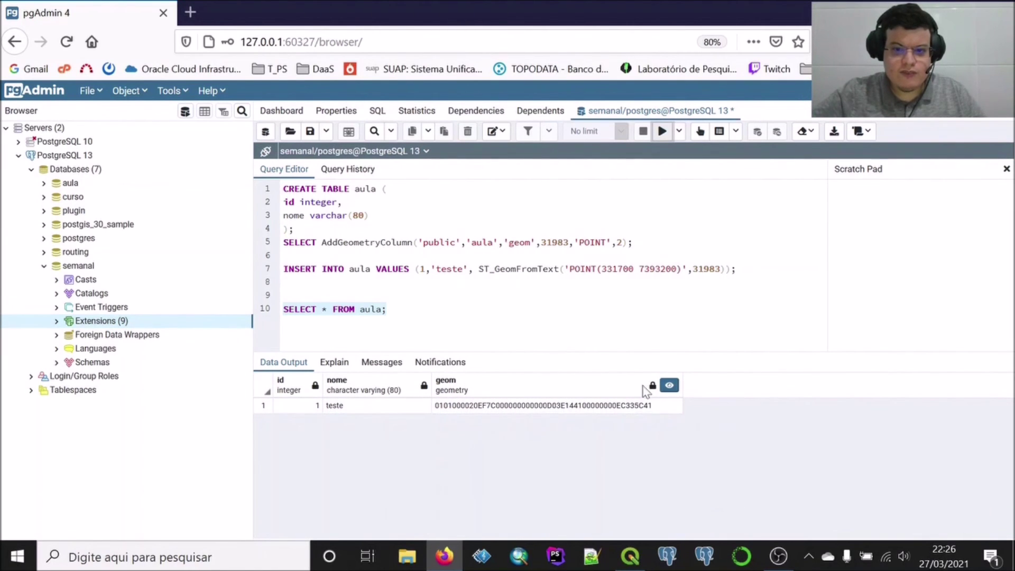
pyautogui.click(668, 385)
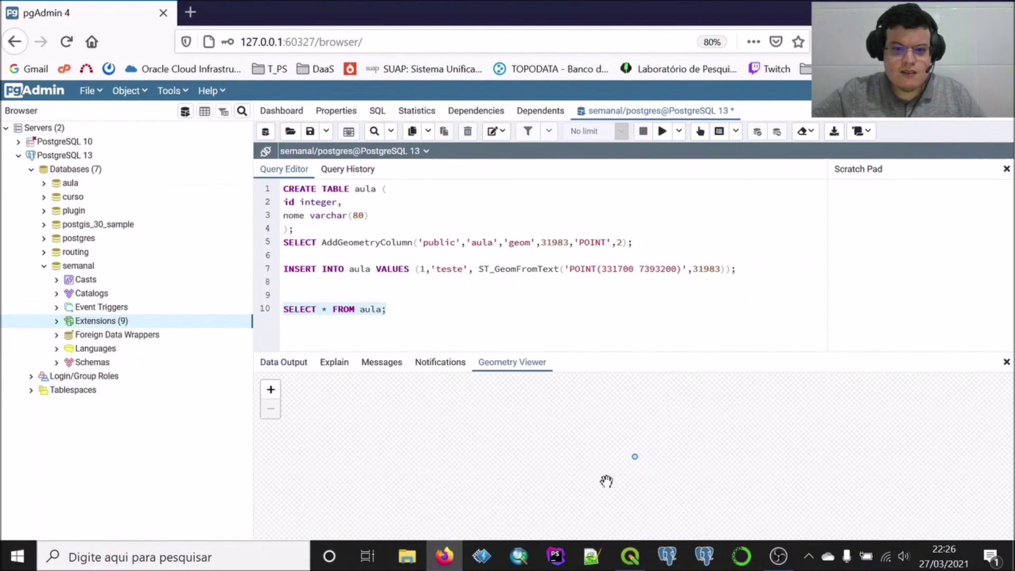
pyautogui.click(284, 364)
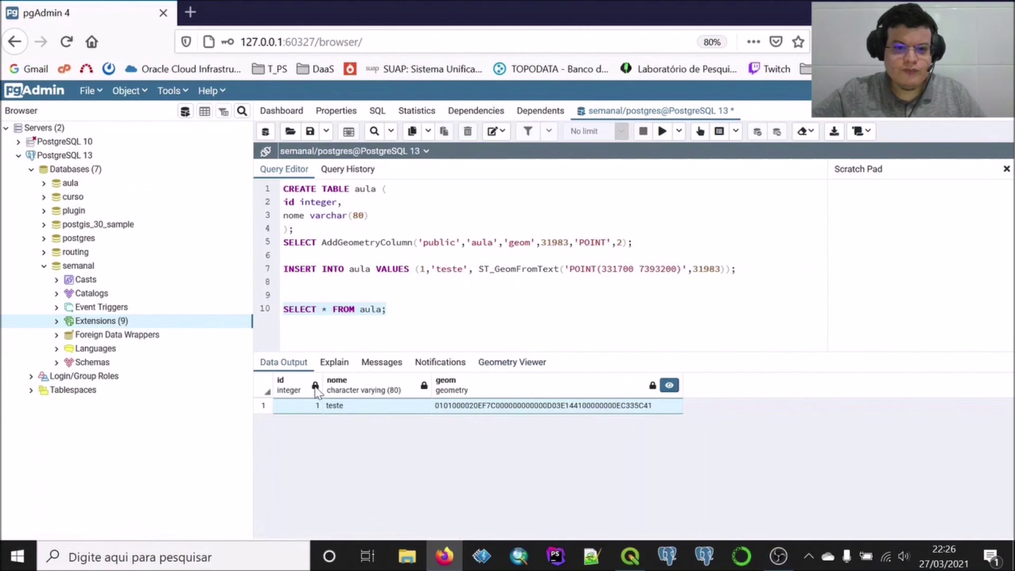
pyautogui.click(630, 556)
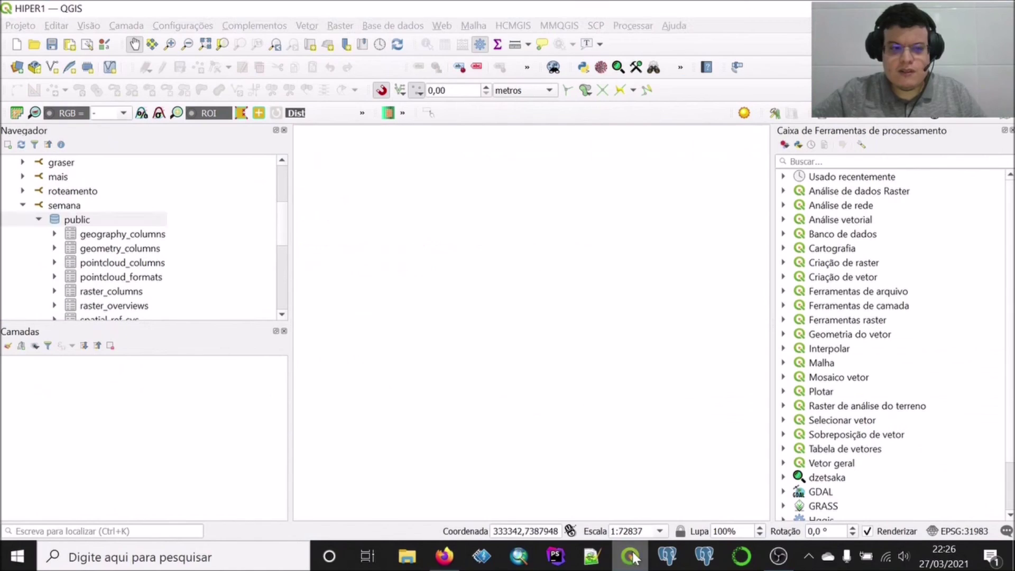
# Refresh the public schema and add the aula table to the map as a layer
pyautogui.rightClick(69, 224)
pyautogui.click(77, 229)
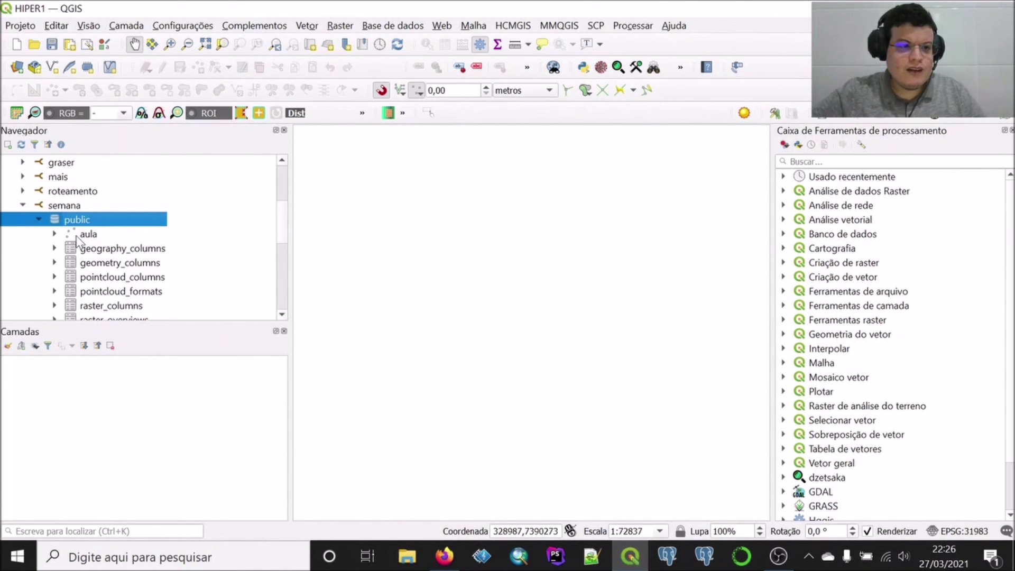
pyautogui.doubleClick(78, 234)
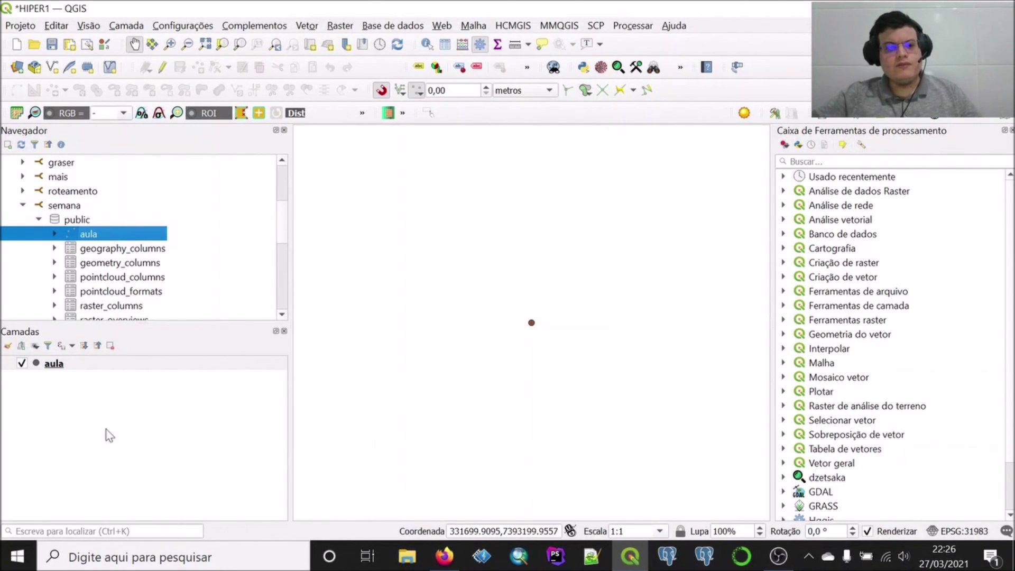
# Check the aula layer's single attribute row, then open the DB Manager
pyautogui.rightClick(56, 365)
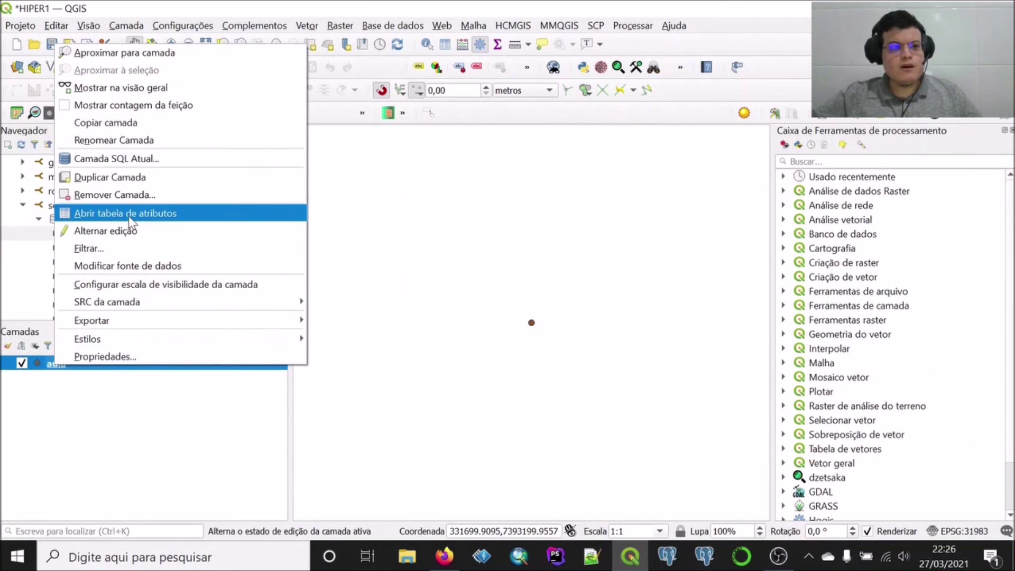
pyautogui.click(122, 213)
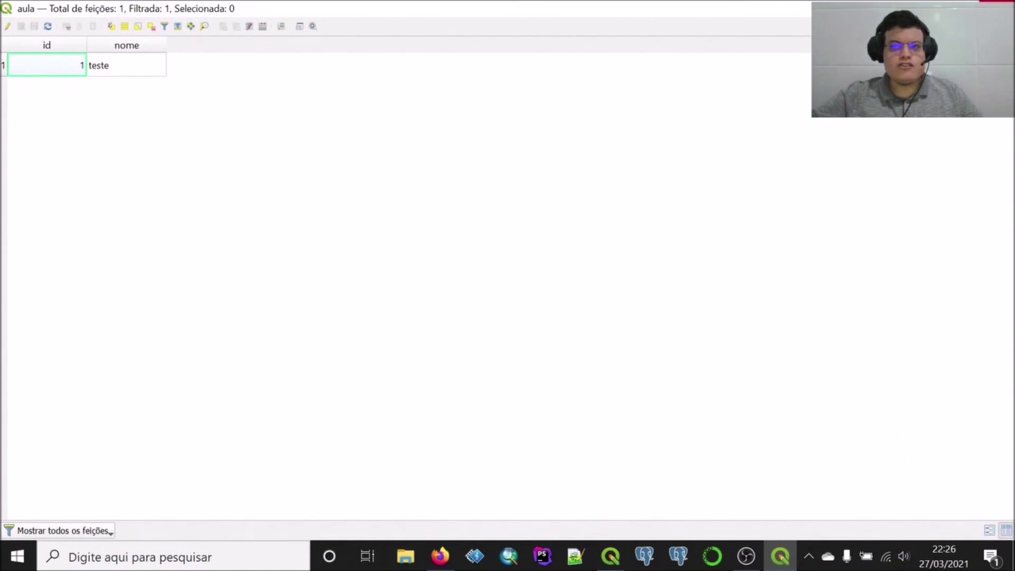
pyautogui.click(1002, 5)
pyautogui.click(392, 26)
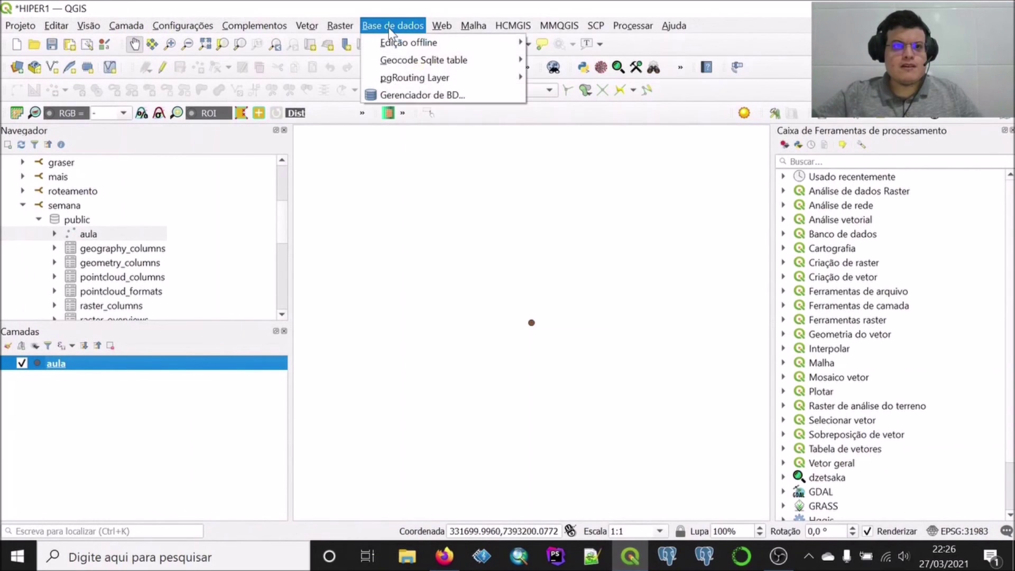
pyautogui.click(409, 93)
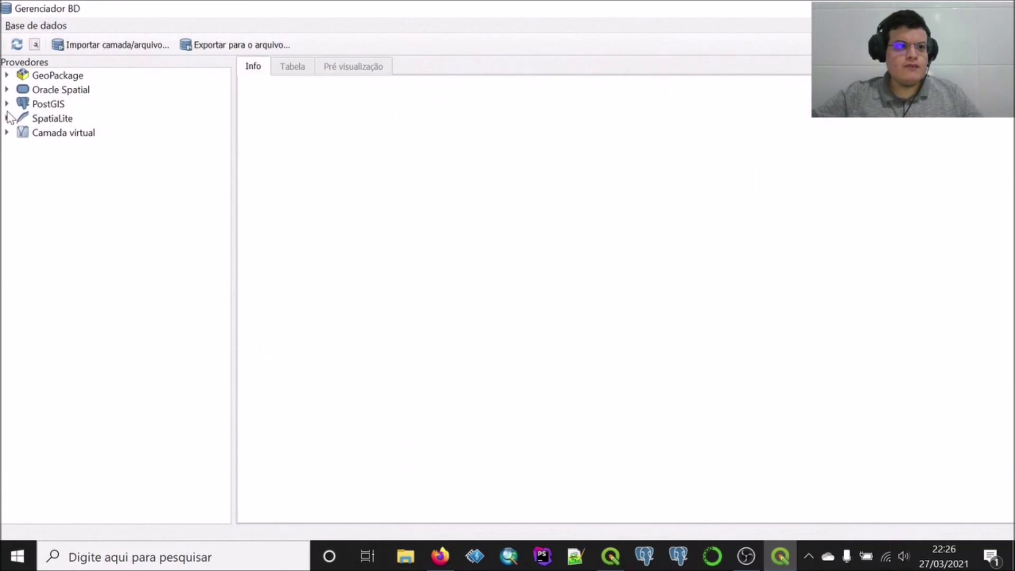
# Select the aula table under PostGIS > semana > public to see its Info details
pyautogui.click(7, 104)
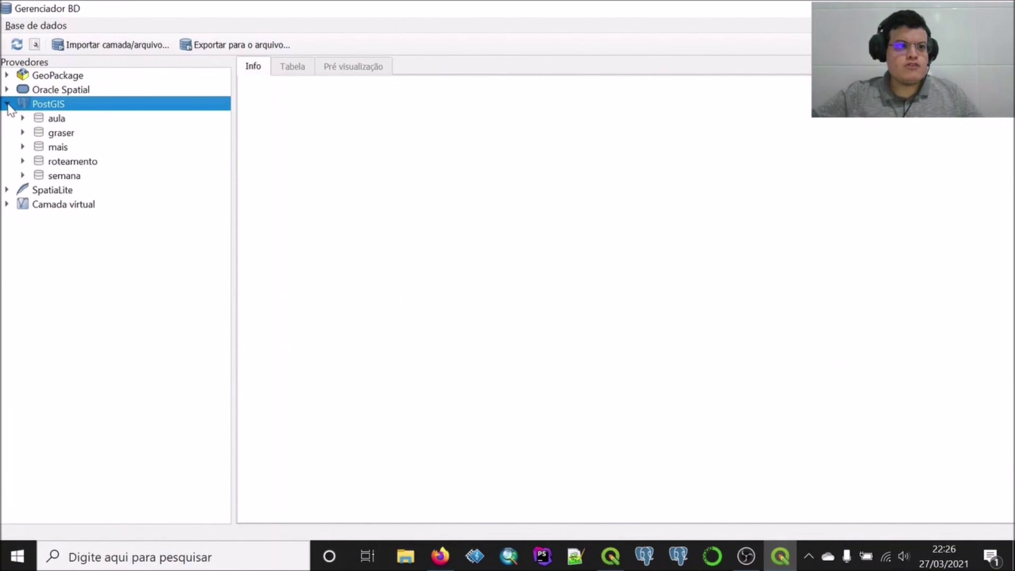
pyautogui.click(22, 176)
pyautogui.click(38, 190)
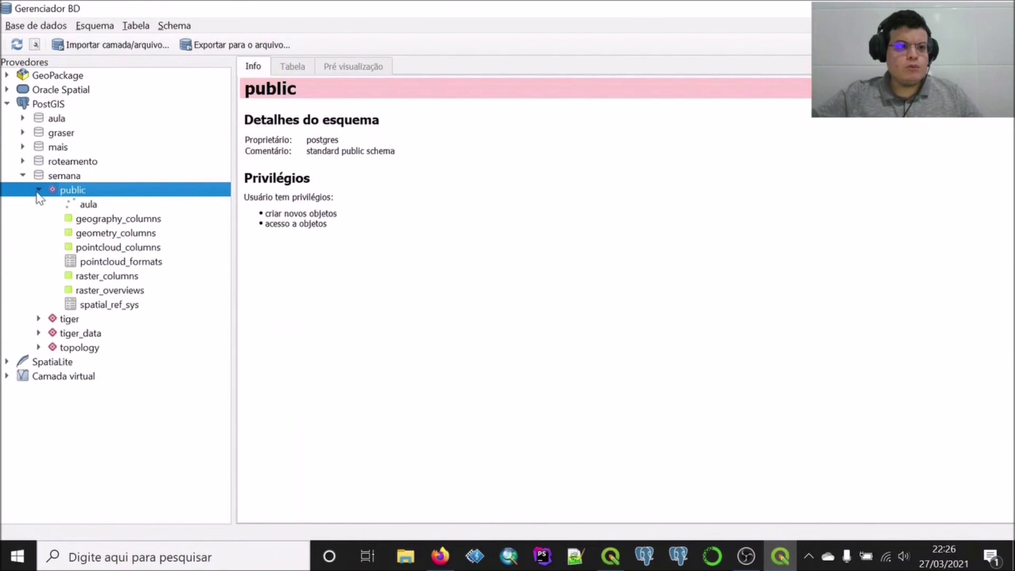
pyautogui.click(73, 206)
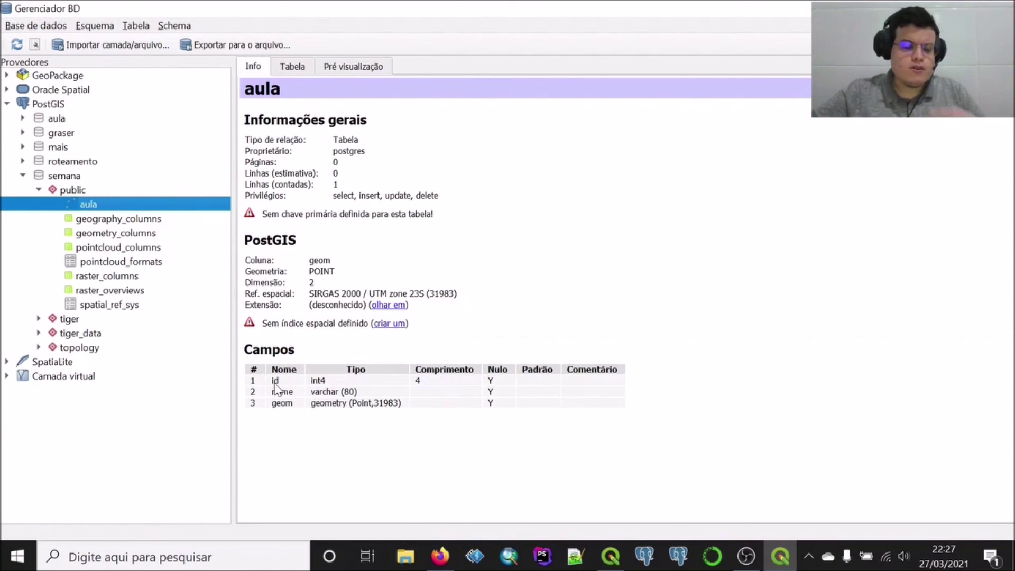
# Review aula's Tabela and Pré visualização tabs, then close DB Manager
pyautogui.click(291, 66)
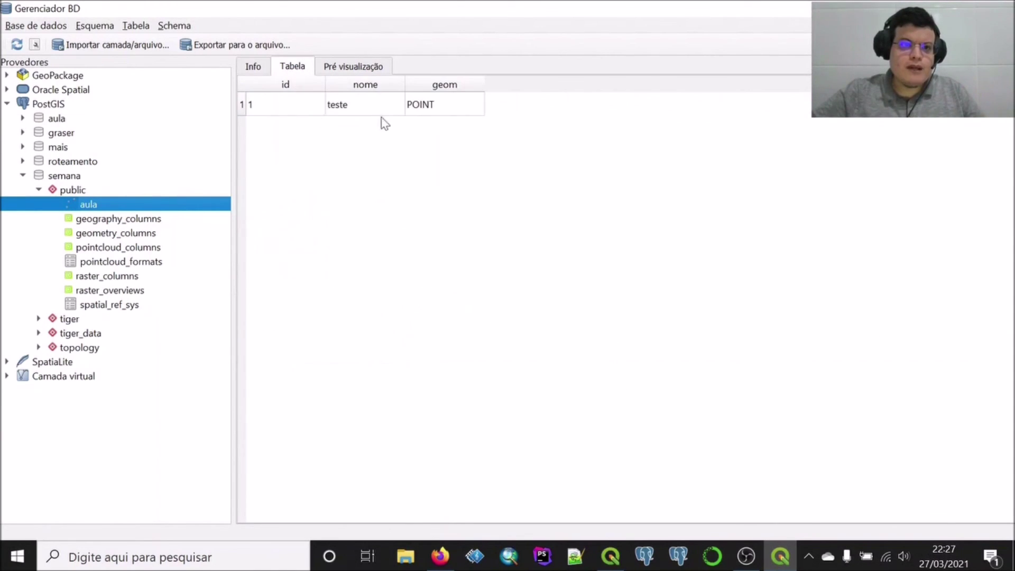
pyautogui.click(369, 66)
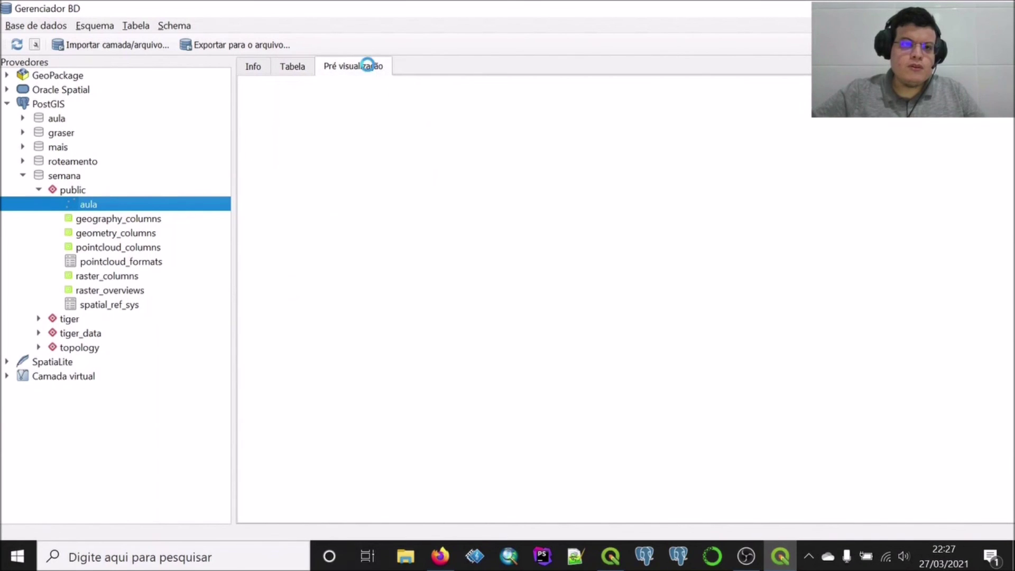
pyautogui.click(1004, 6)
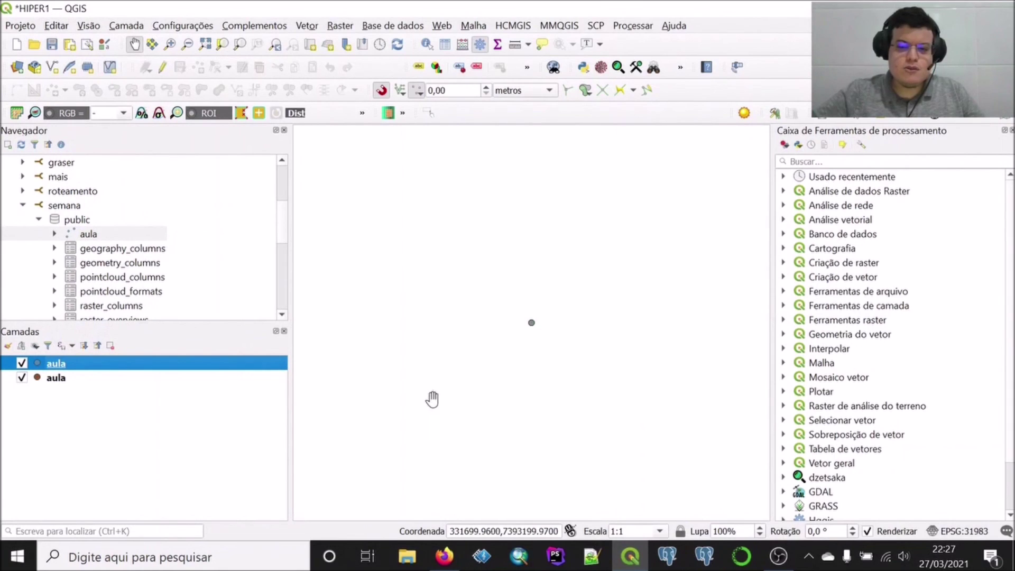